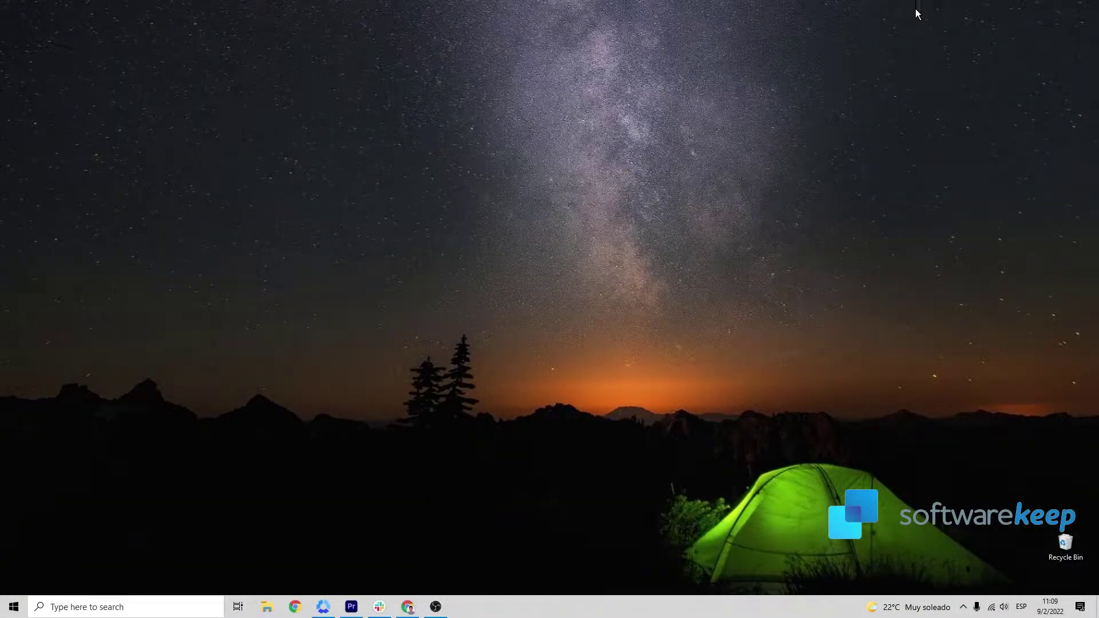
Restore the Chrome window showing the SoftwareKeep channel's Videos page.
left_click(408, 607)
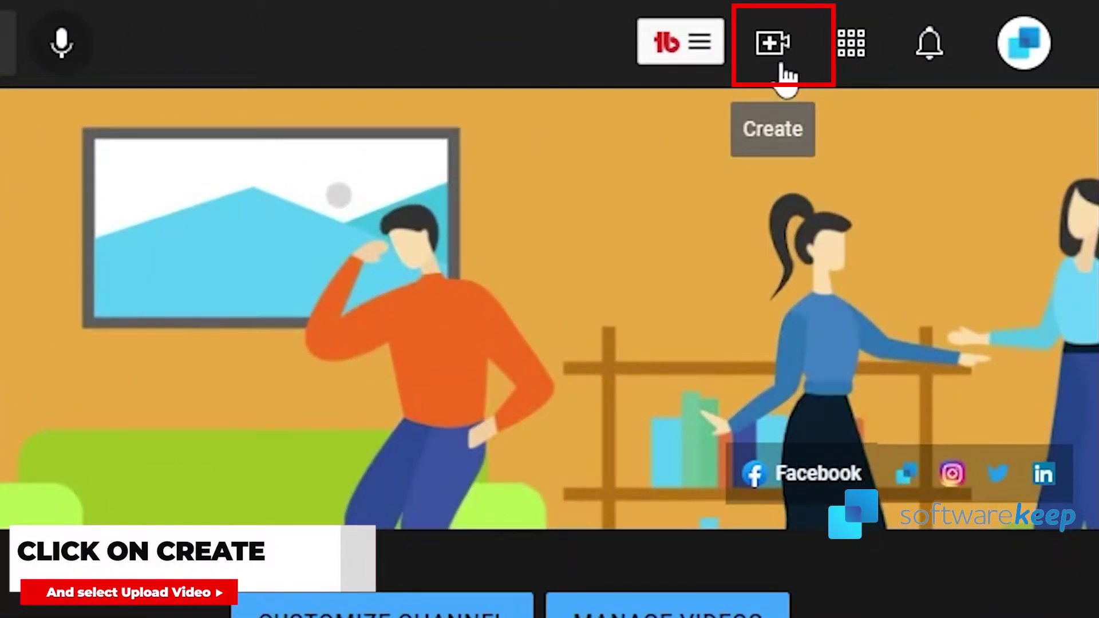
Choose Upload video from the Create menu to bring up the Upload videos dialog.
left_click(782, 68)
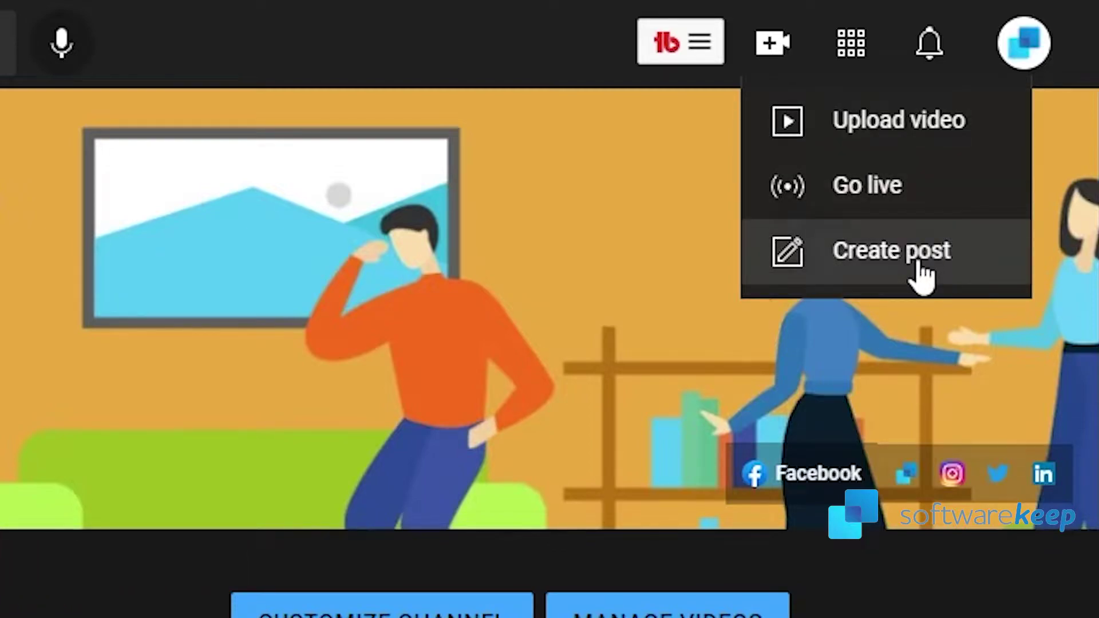
left_click(923, 140)
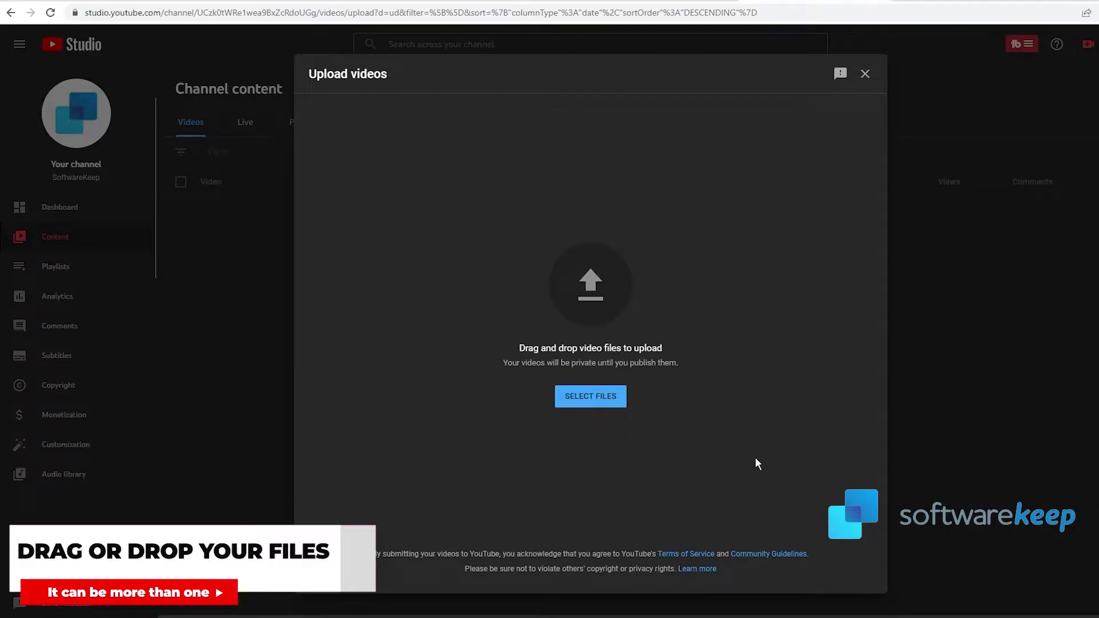
Upload edge music test.mp4 from the How to fix edge folder.
key("super+e")
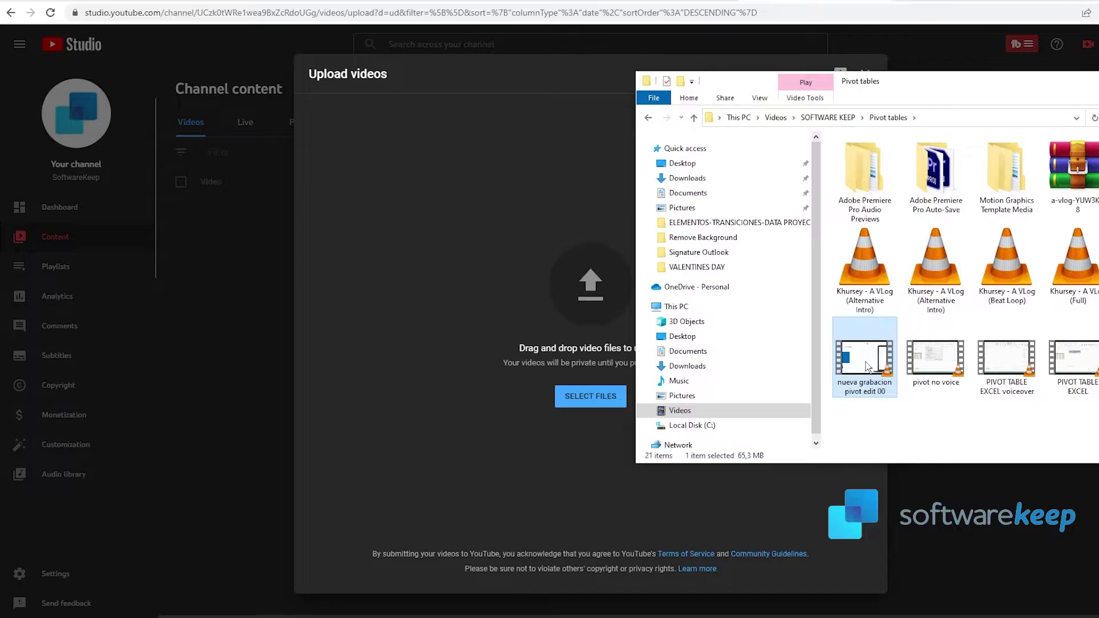
left_click_drag(867, 367, 514, 307)
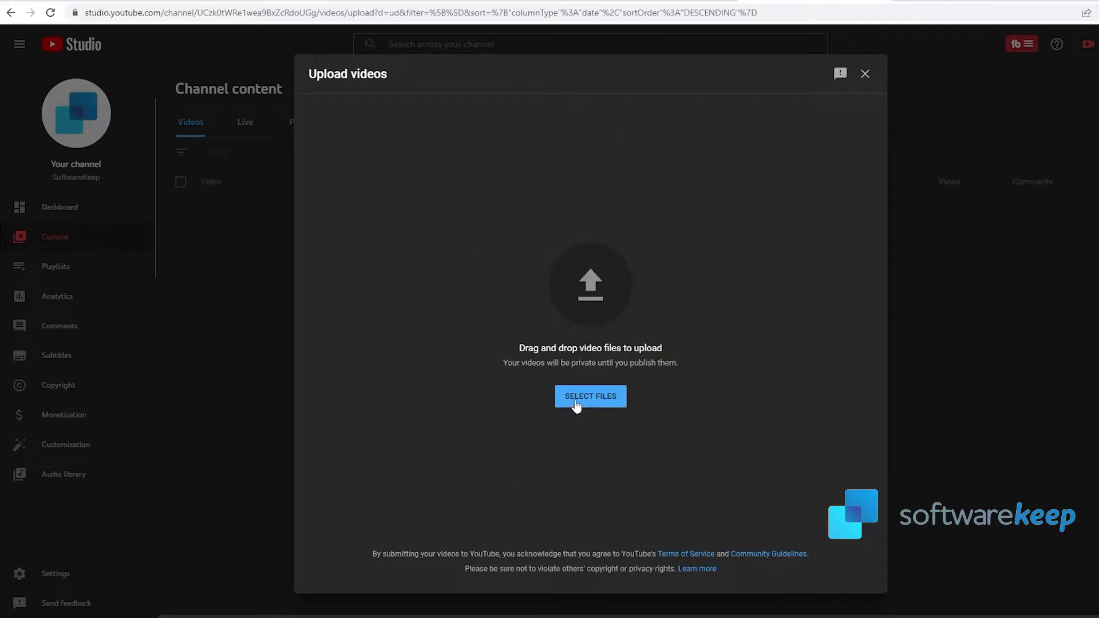
left_click(575, 397)
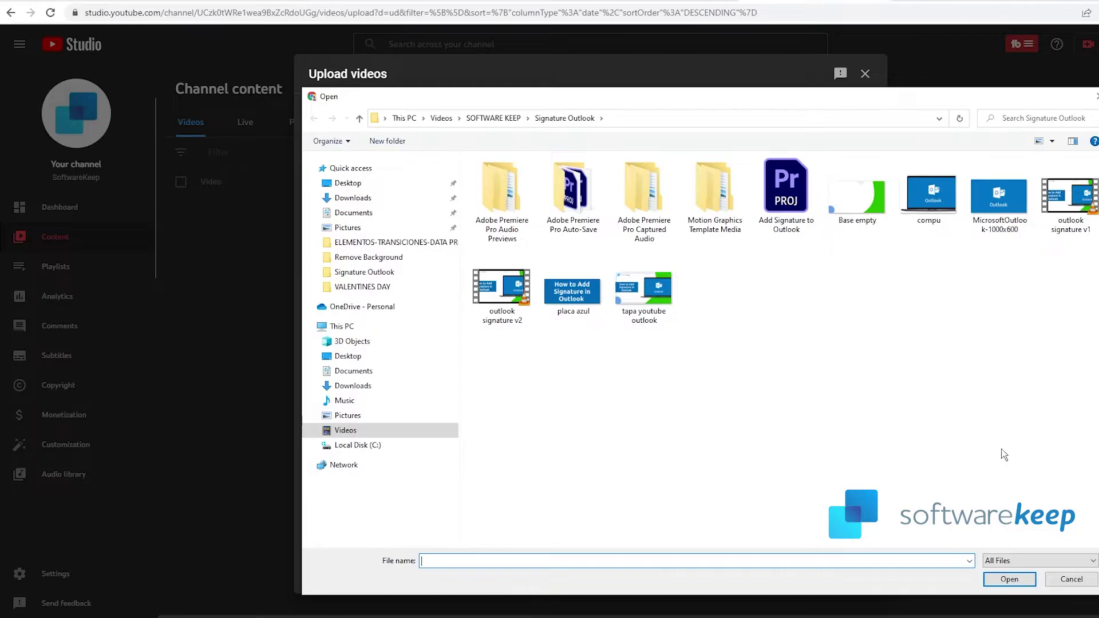
left_click(1067, 197)
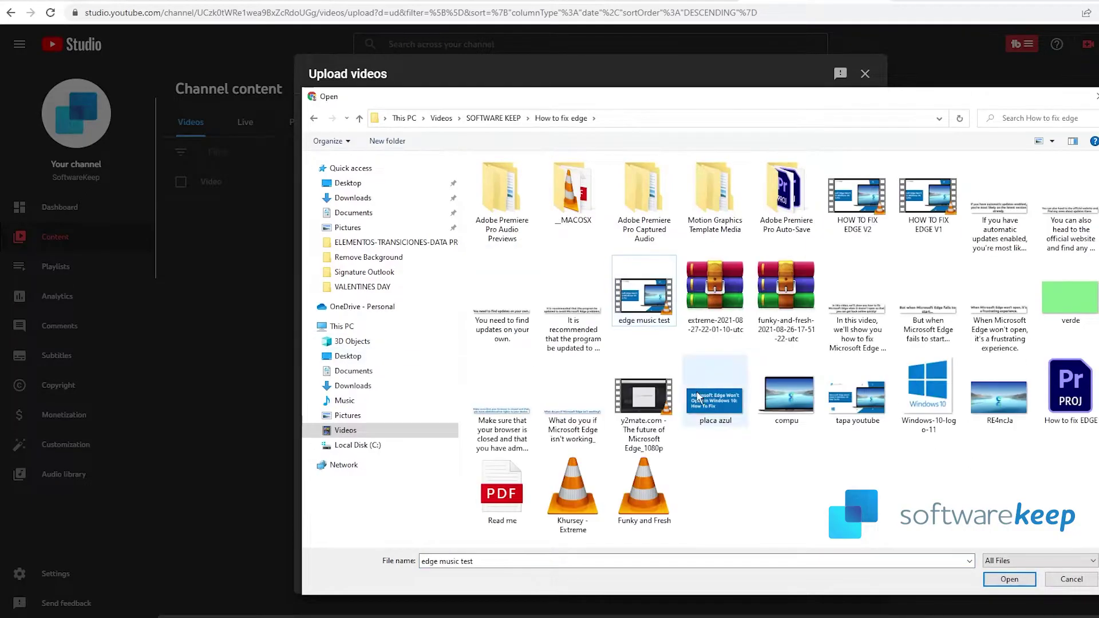
left_click(1009, 579)
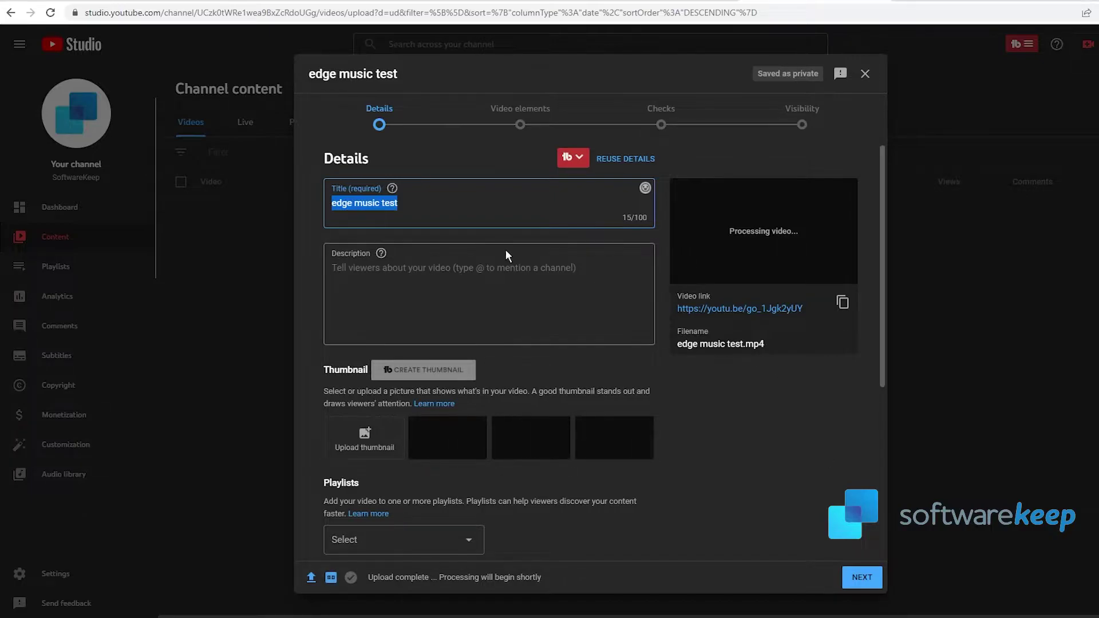
Replace the video title with 'Microsoft Edge Problem (2022)'.
left_click(408, 203)
triple_click(382, 205)
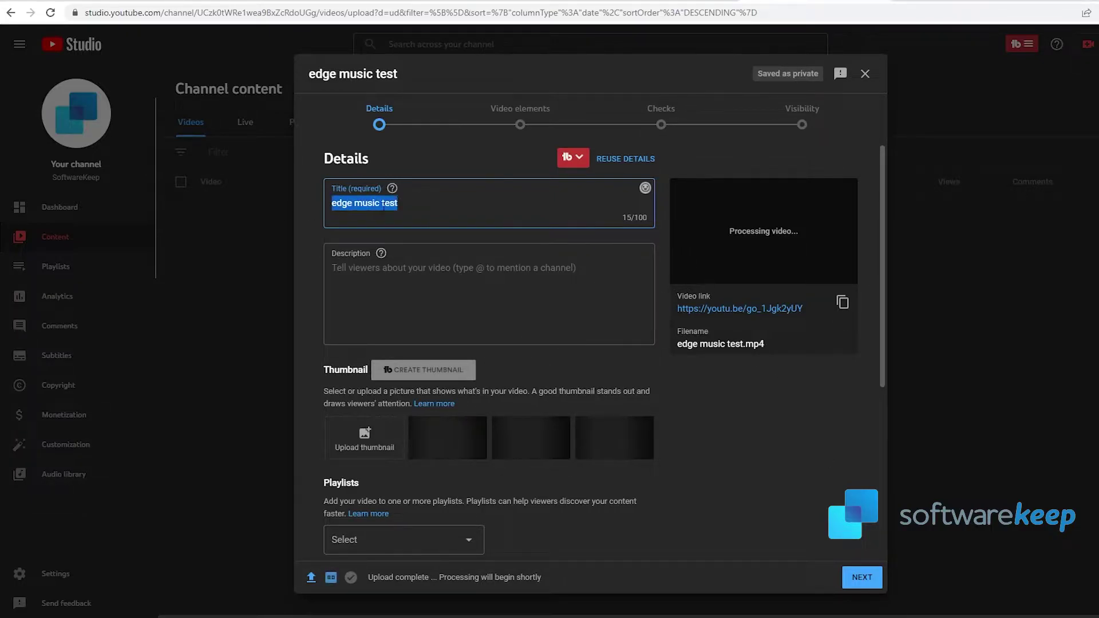
type("Micro")
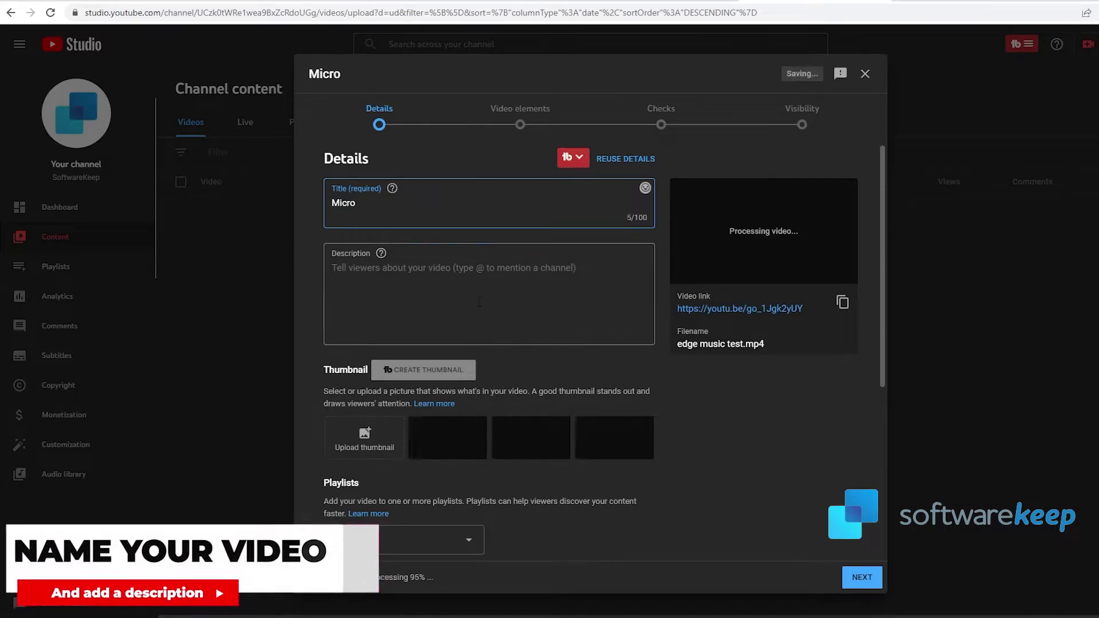
type("soft Edge Problem")
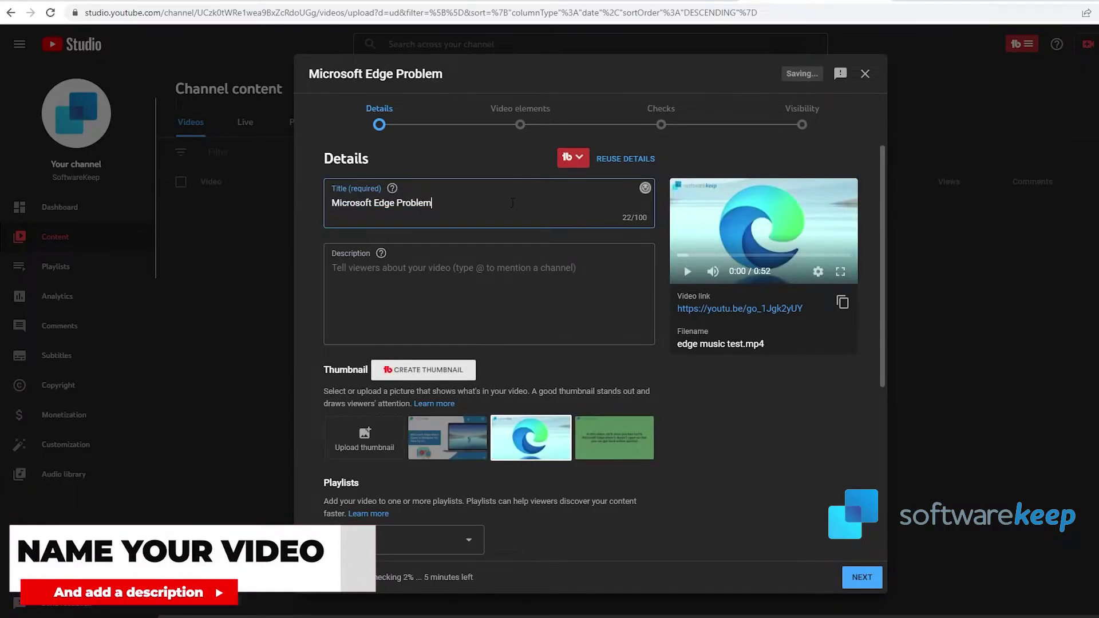
type(" ()")
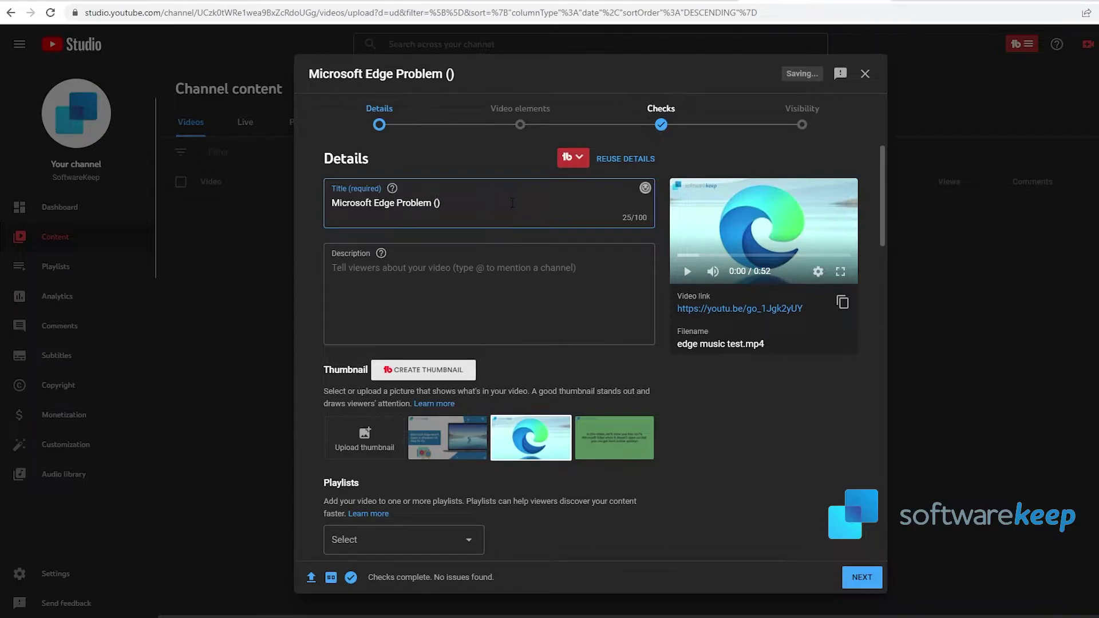
type("2022")
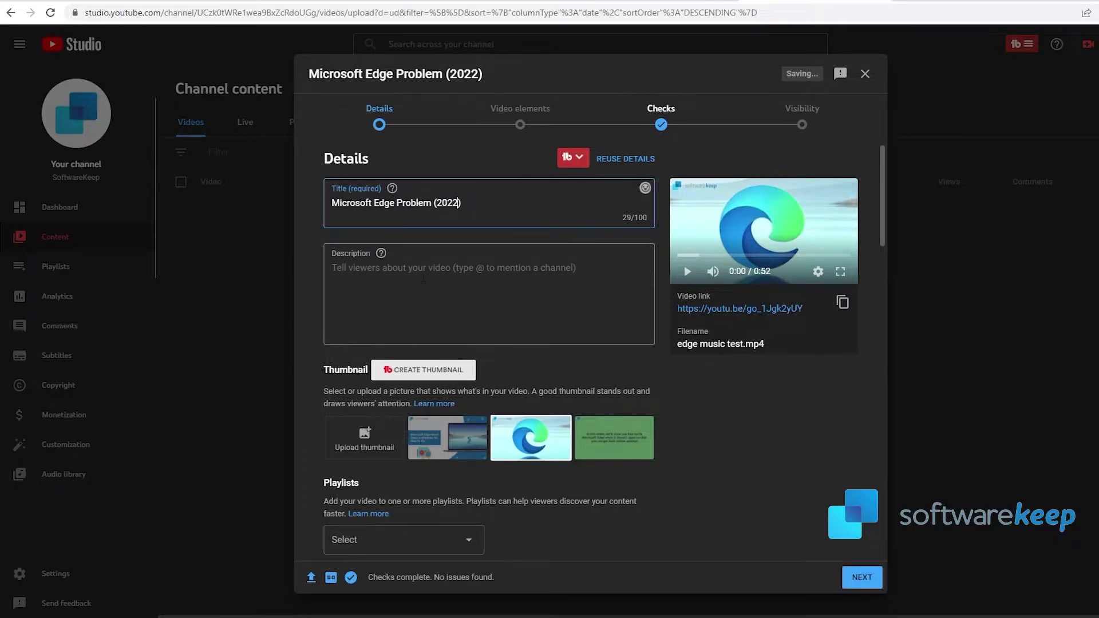
left_click(400, 285)
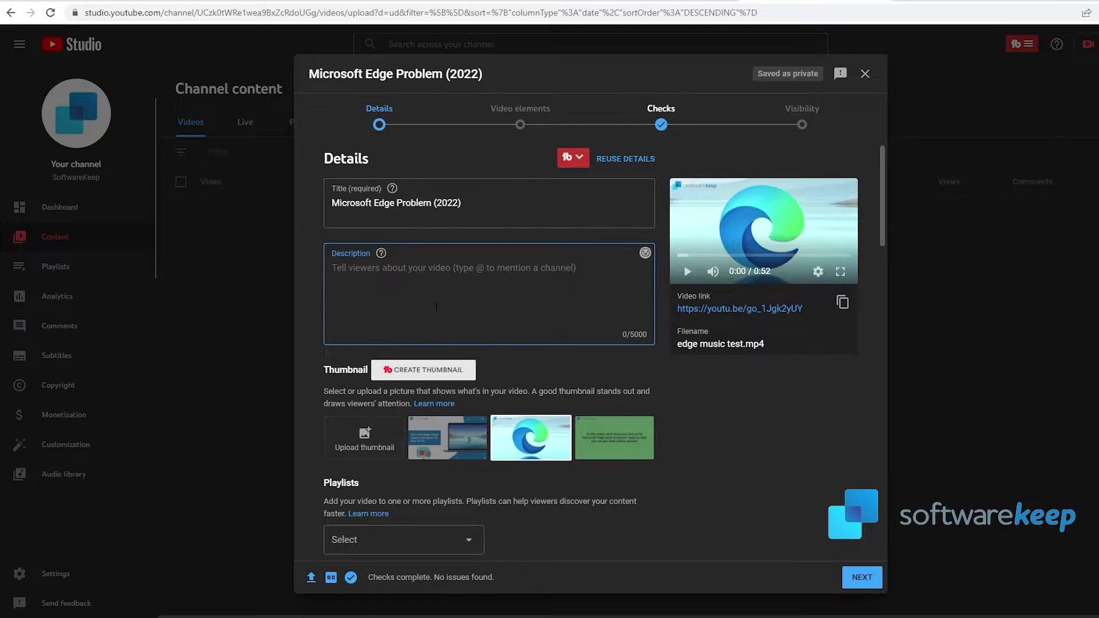
Describe the video as fixing a problem in MS Edge, add #edge #fix #problems, then return to Channel content.
type("In this video you'll learn how to ")
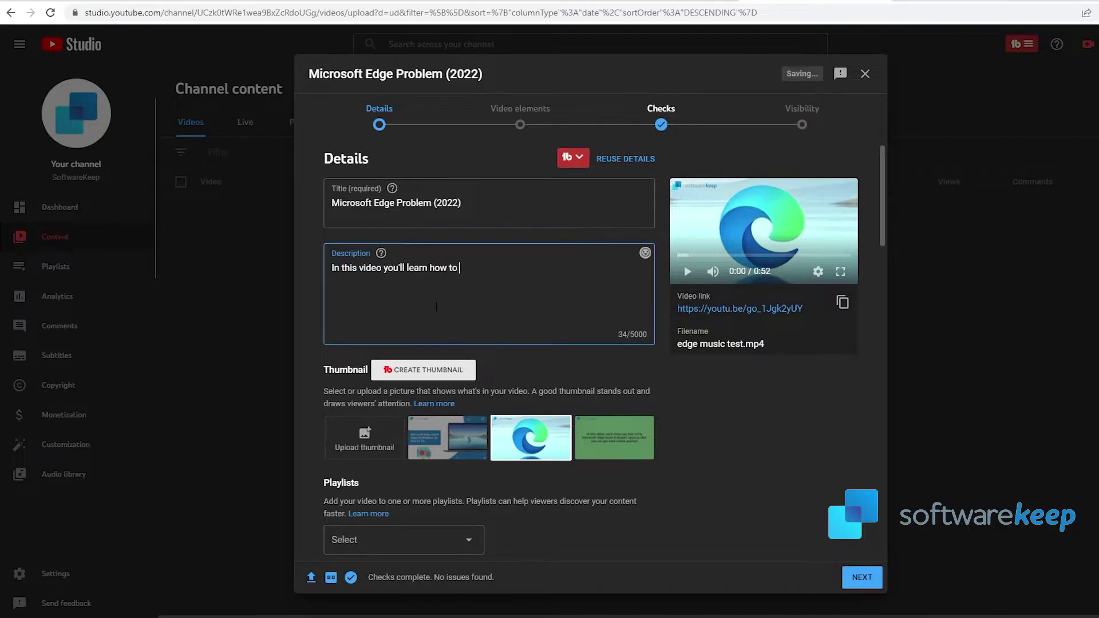
type("fix a problem in MS Edge.")
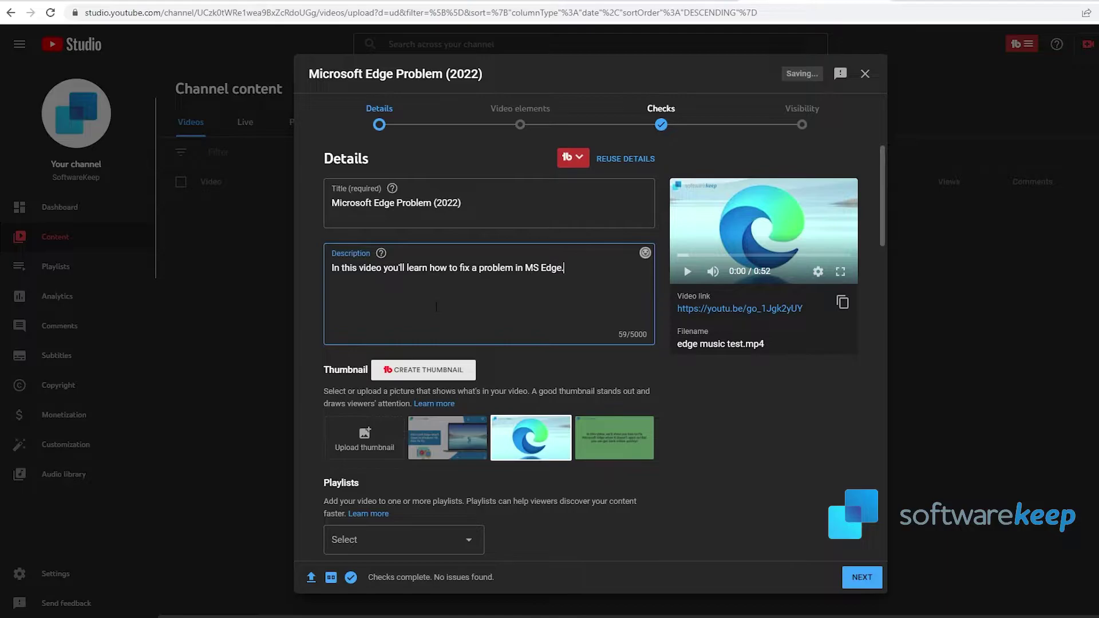
key("Return")
key("Return")
type("#edge #fix #problems")
key("Return")
key("Return")
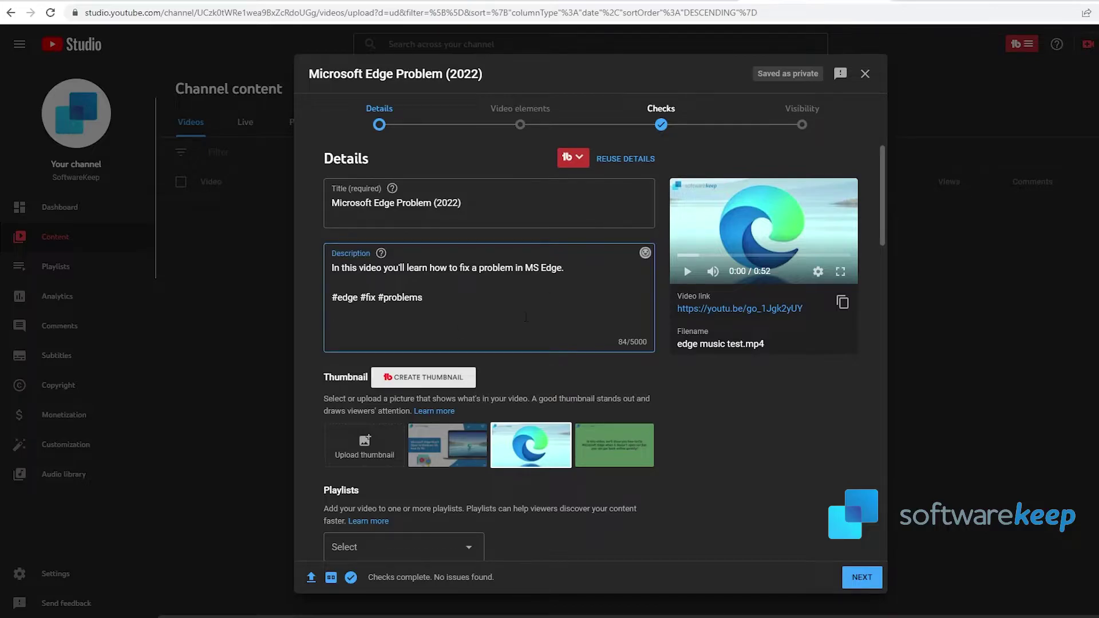
key("Escape")
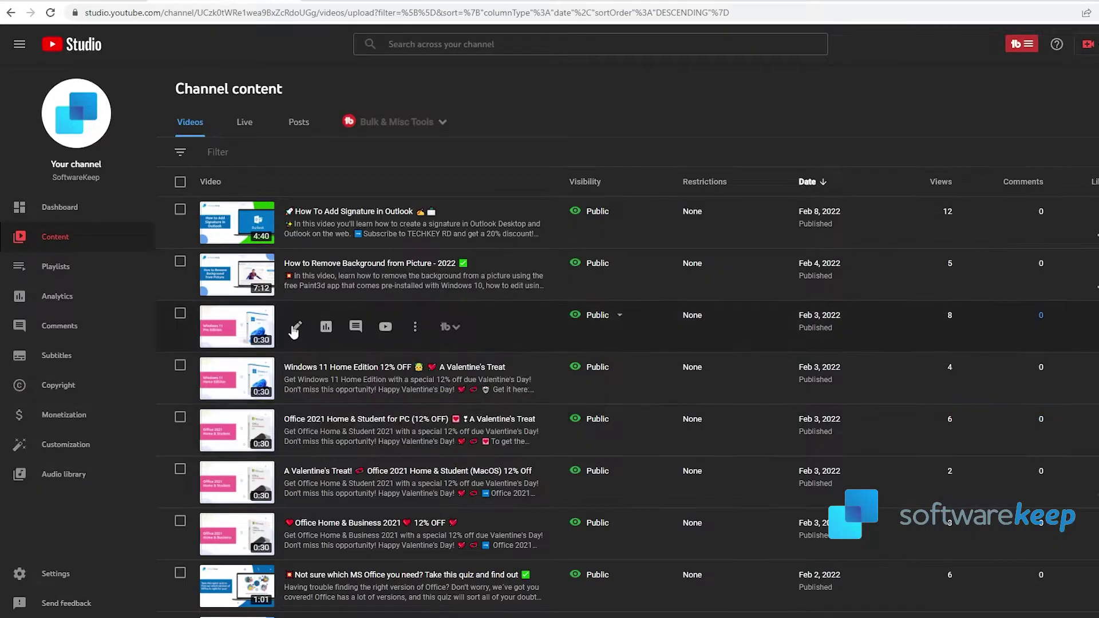
Copy the promo and social links from the Remove Background video's description and paste them in.
left_click(296, 275)
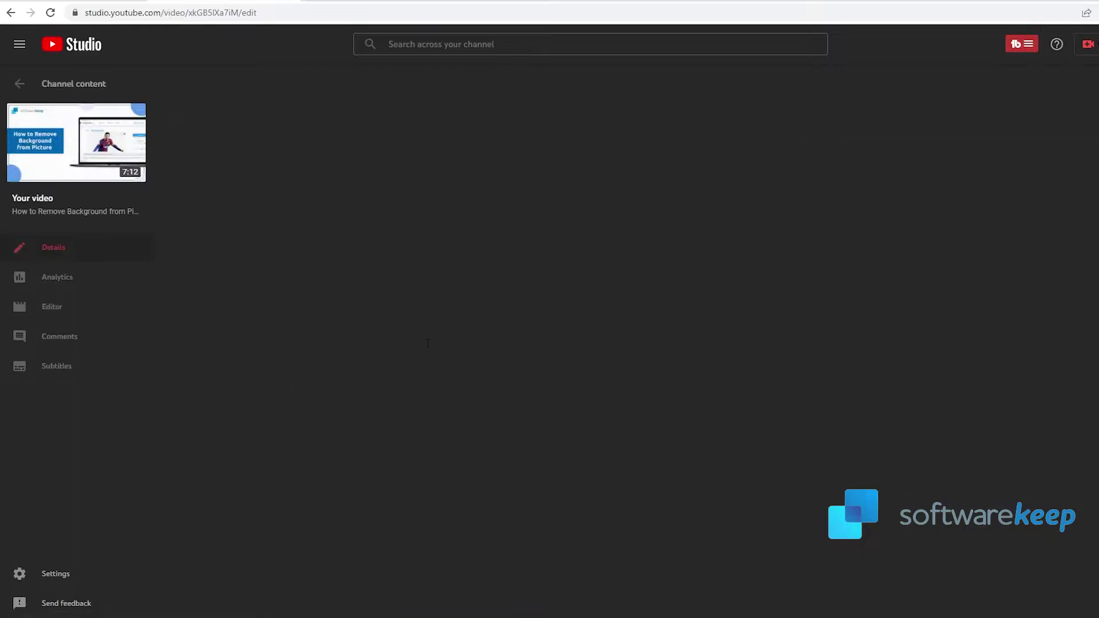
scroll(428, 343, "down", 3)
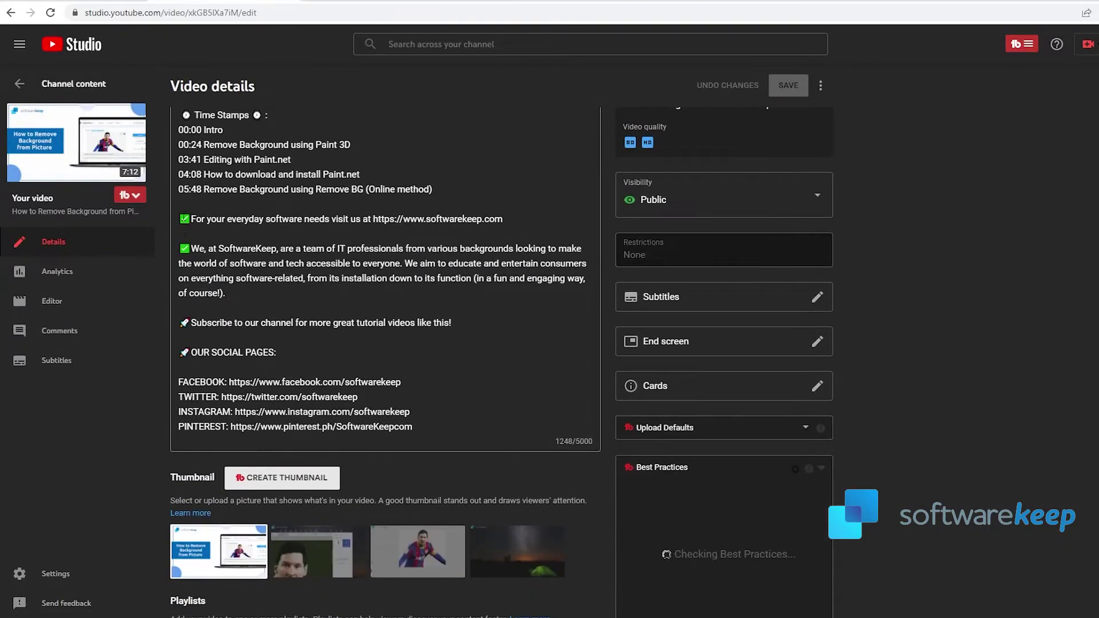
left_click_drag(180, 219, 455, 441)
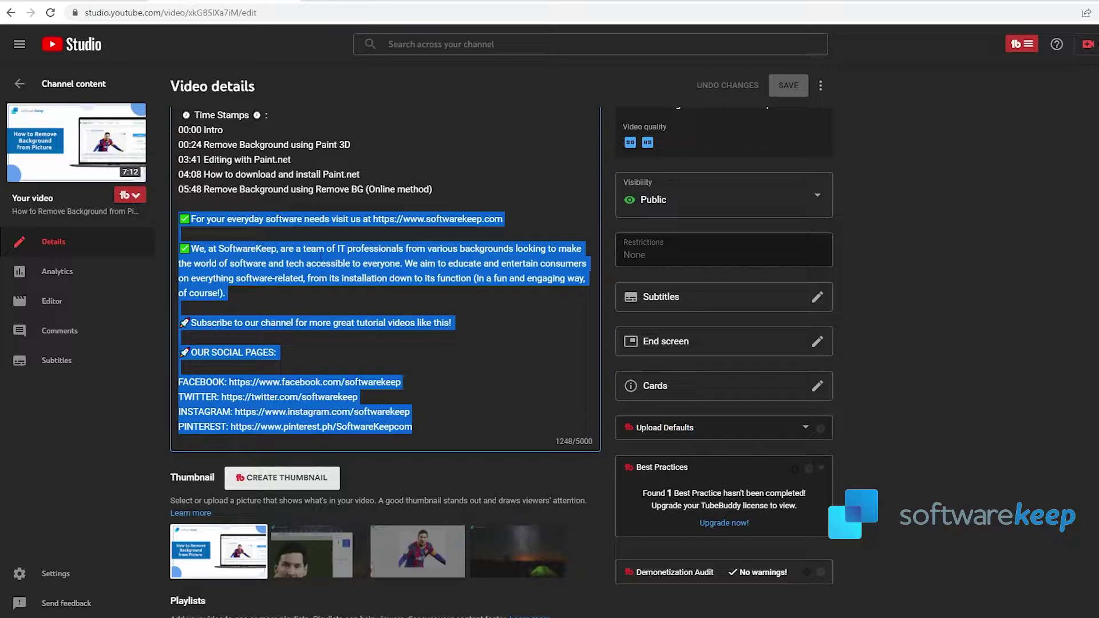
right_click(322, 268)
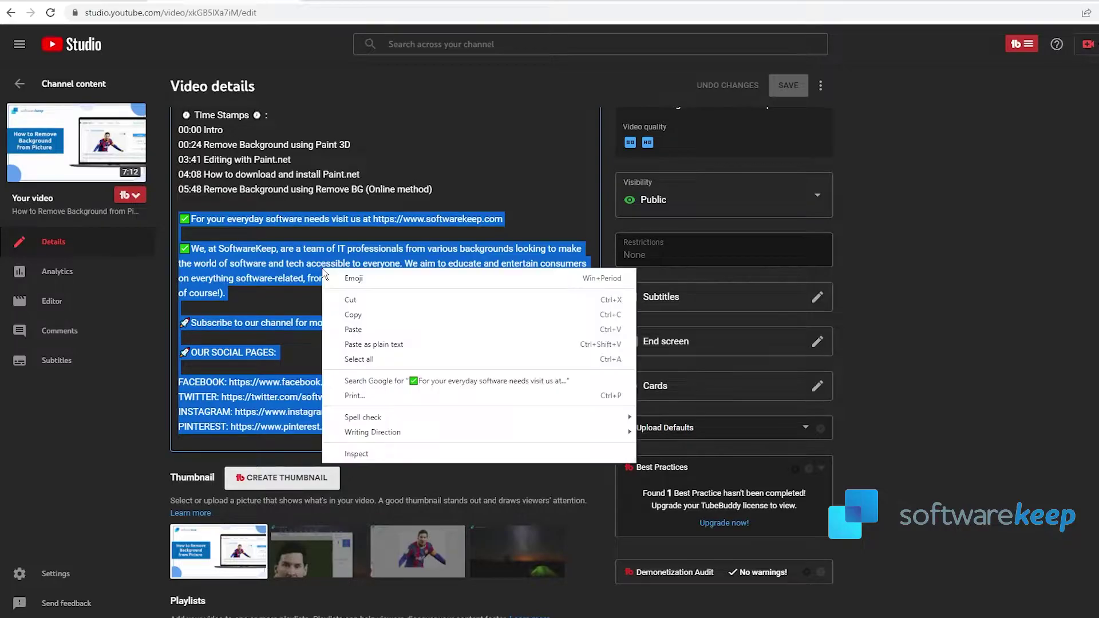
left_click(386, 316)
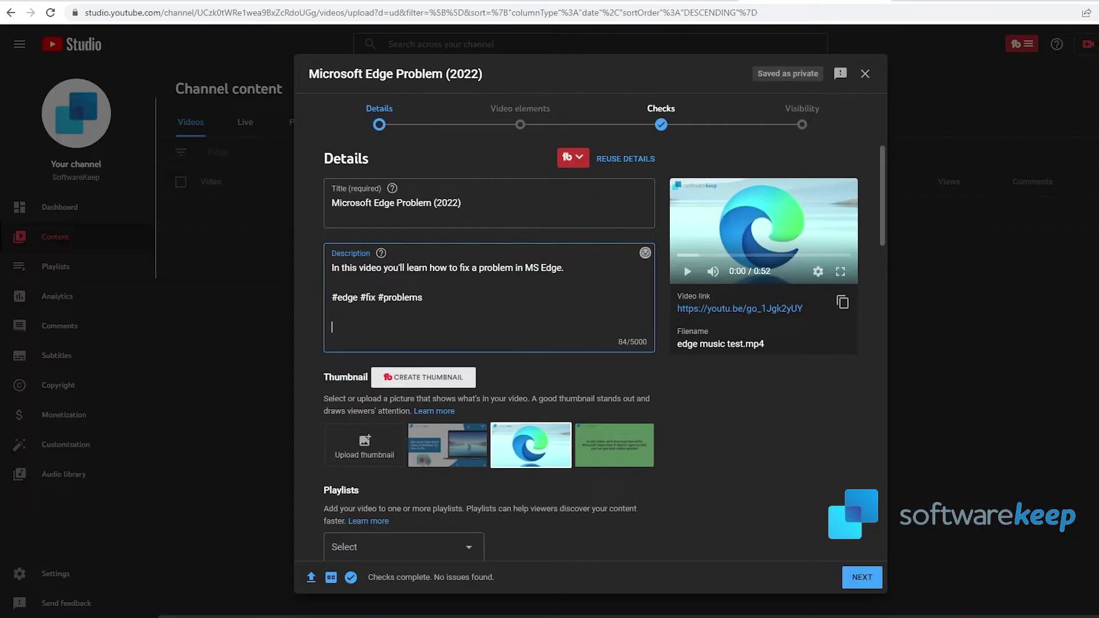
key("ctrl+v")
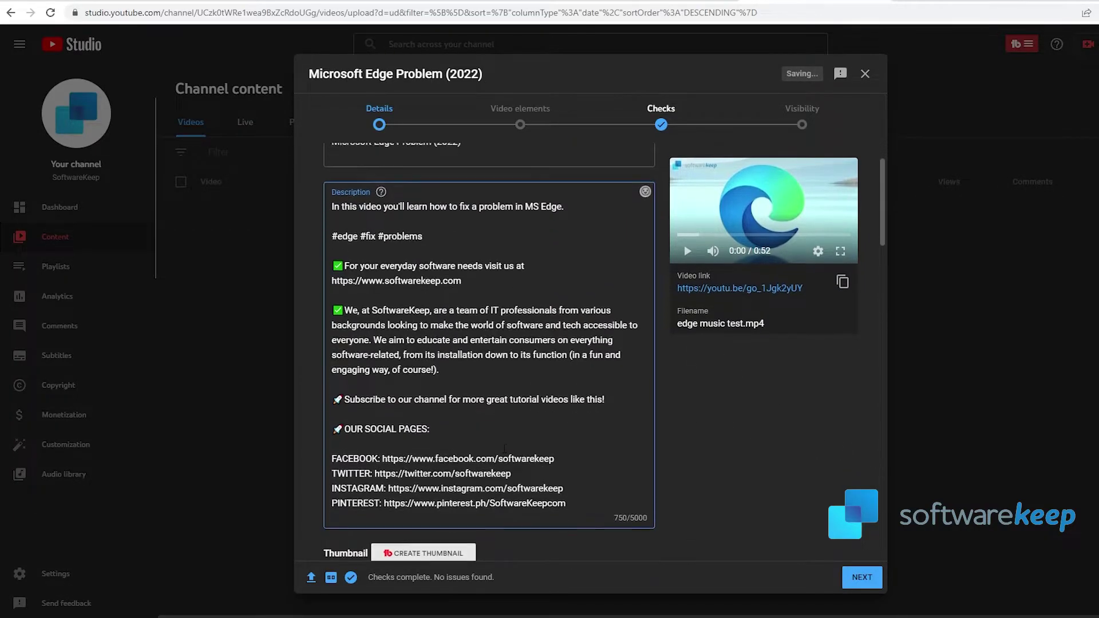
Pick the first auto-generated thumbnail for the video.
scroll(644, 347, "down", 1)
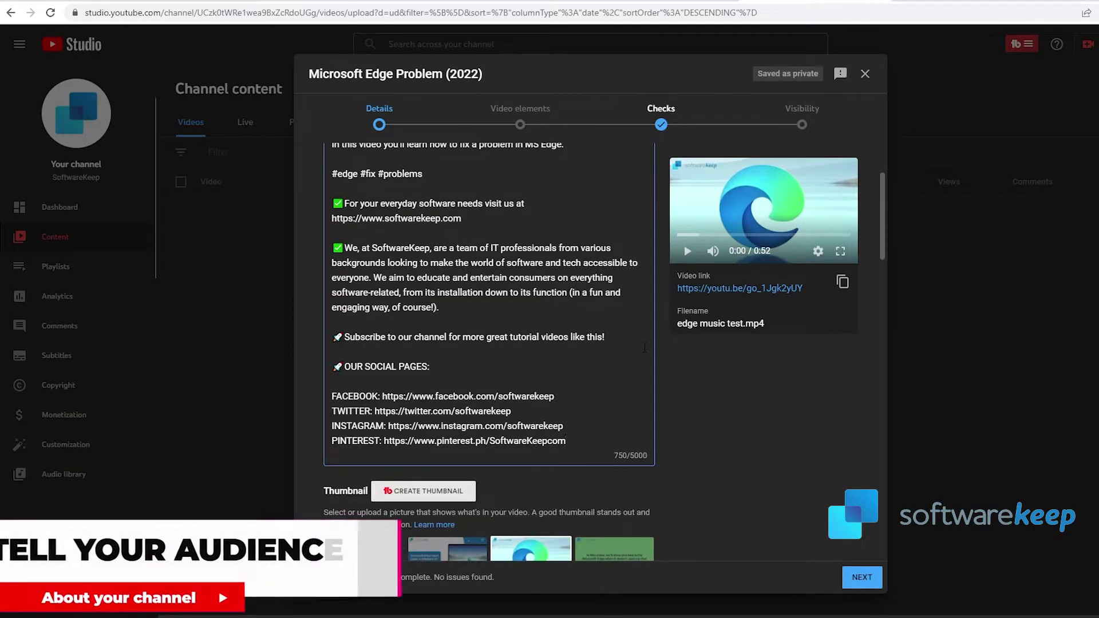
scroll(644, 347, "down", 1)
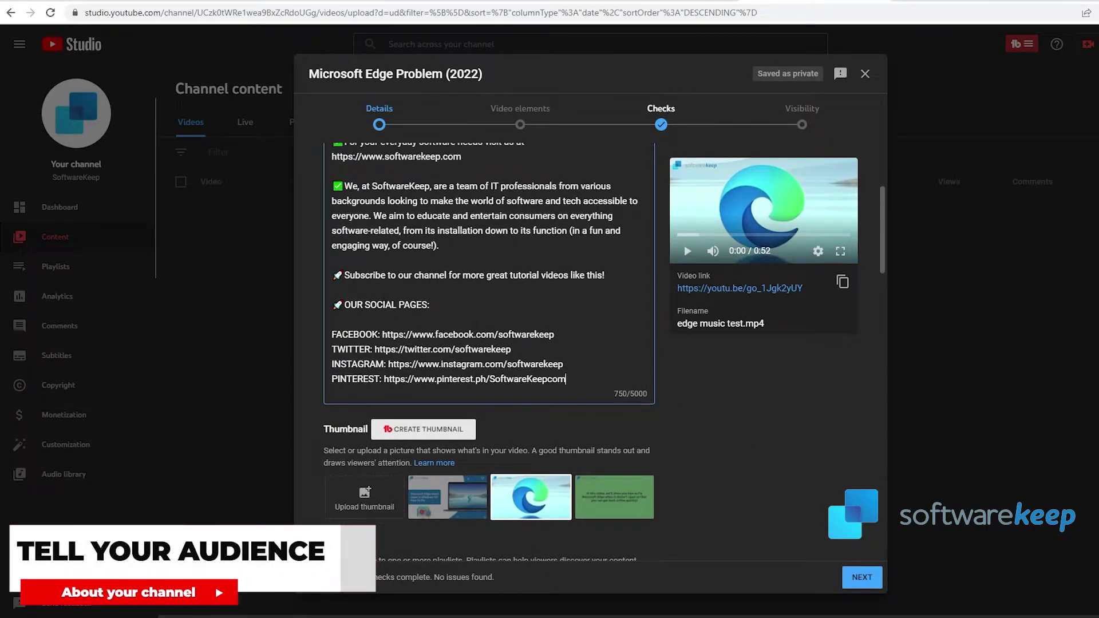
scroll(622, 375, "down", 3)
left_click(447, 311)
scroll(622, 375, "up", 2)
scroll(622, 374, "down", 2)
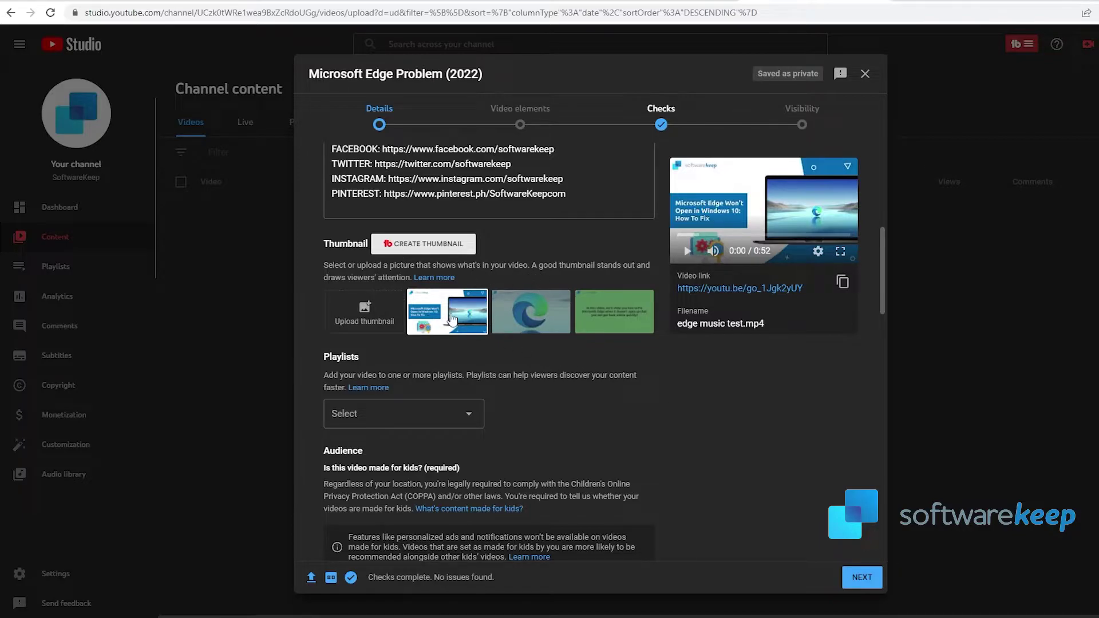
Compare the suggested thumbnails, ending back on the Edge logo one.
key("Right")
key("Right")
key("Left")
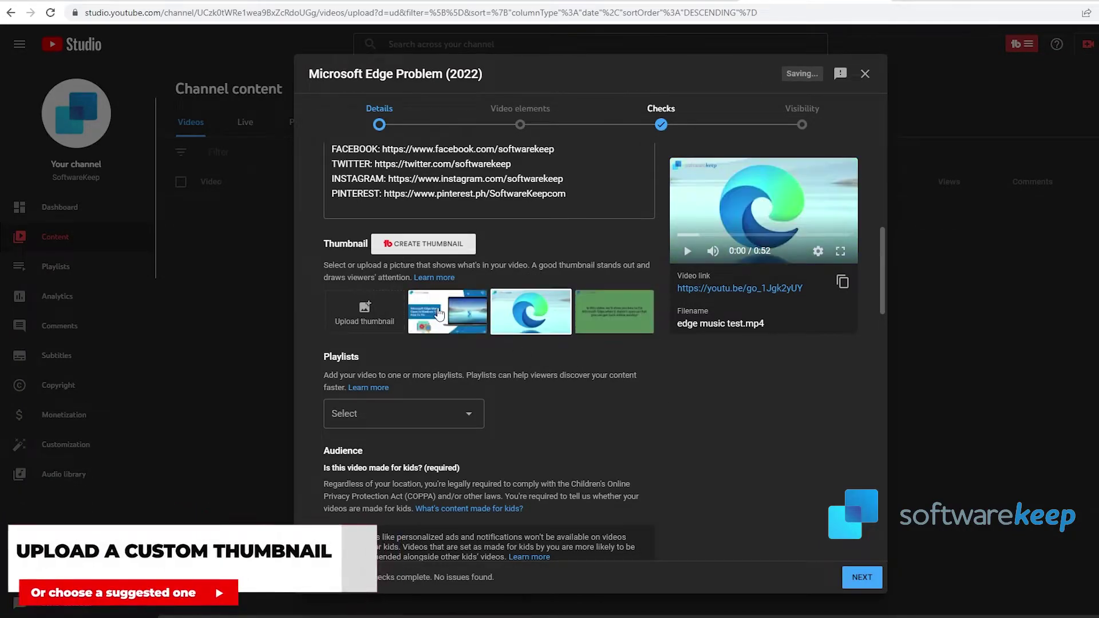
left_click(606, 314)
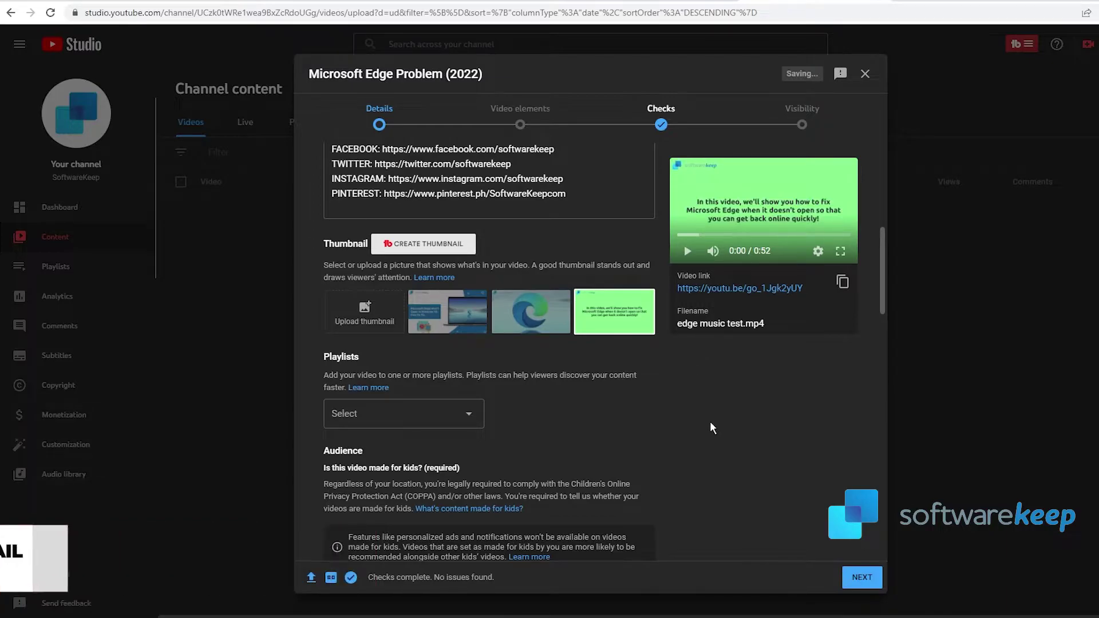
left_click(527, 318)
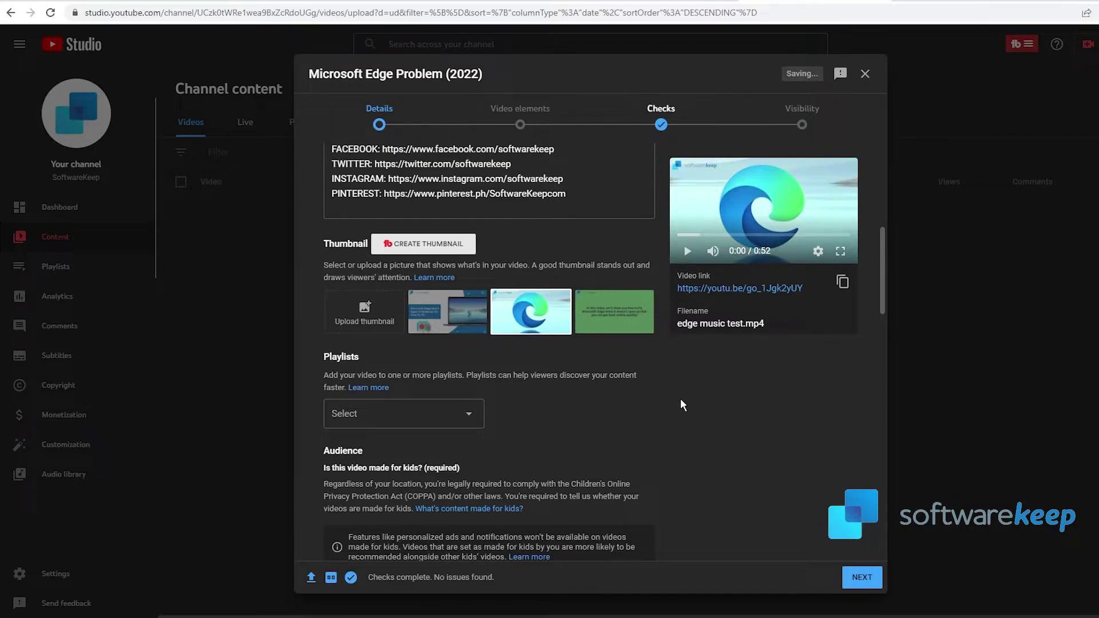
Upload the image 'tapa youtube' as the custom thumbnail.
left_click(373, 330)
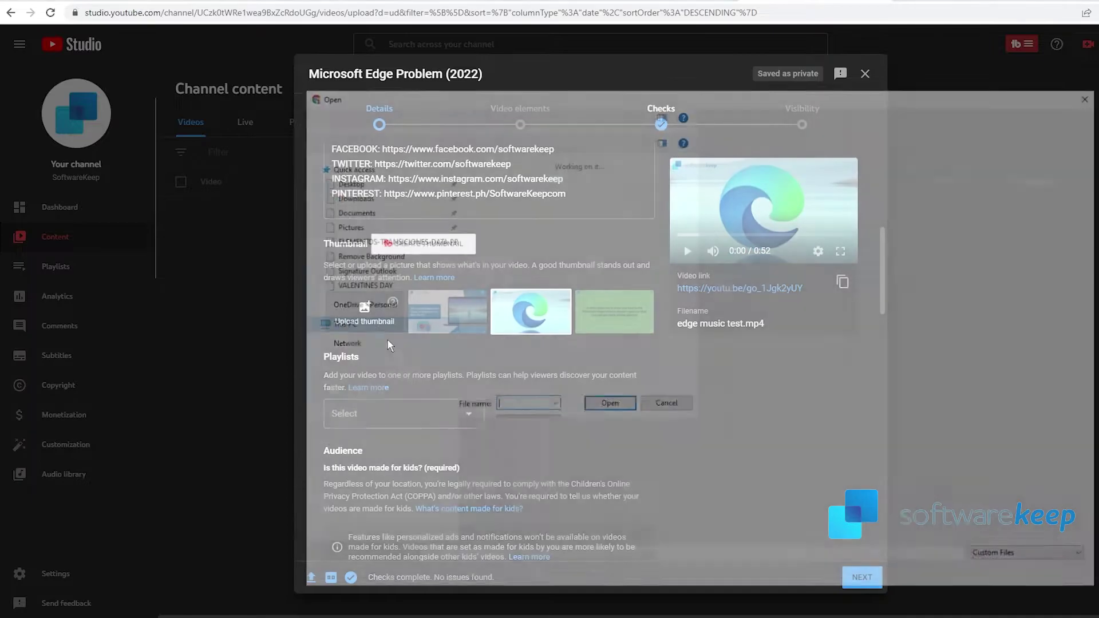
left_click(1068, 309)
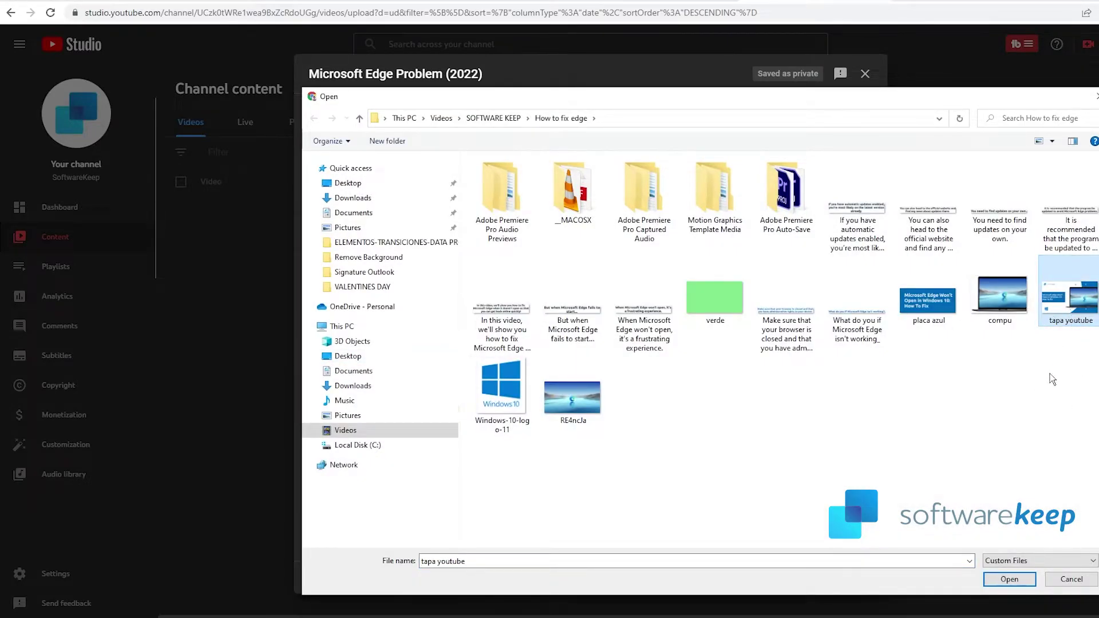
left_click(998, 579)
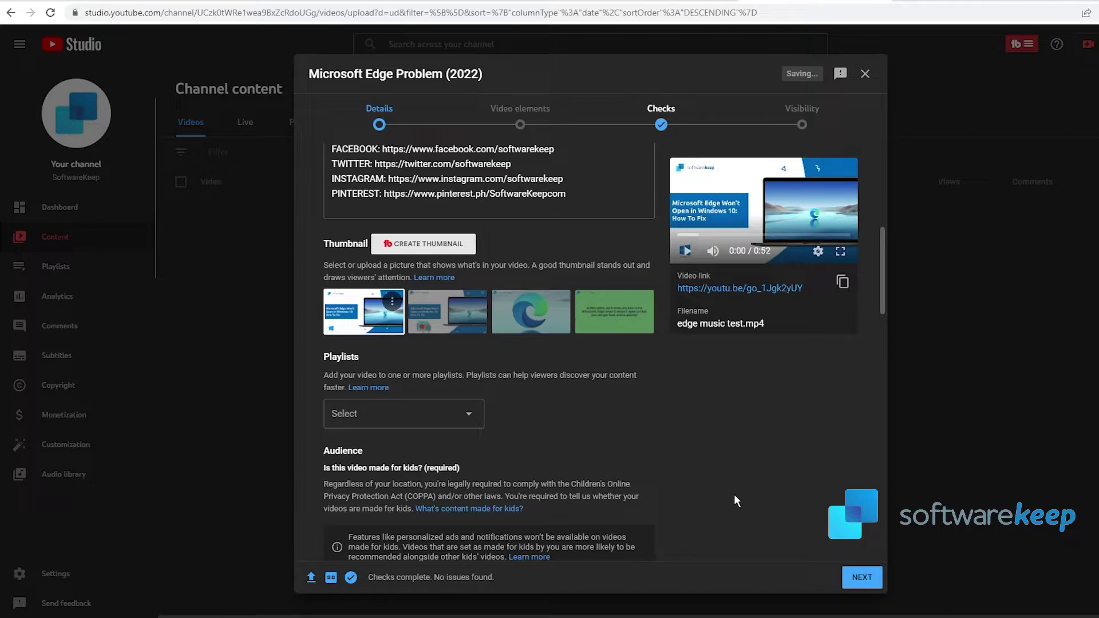
scroll(731, 490, "down", 1)
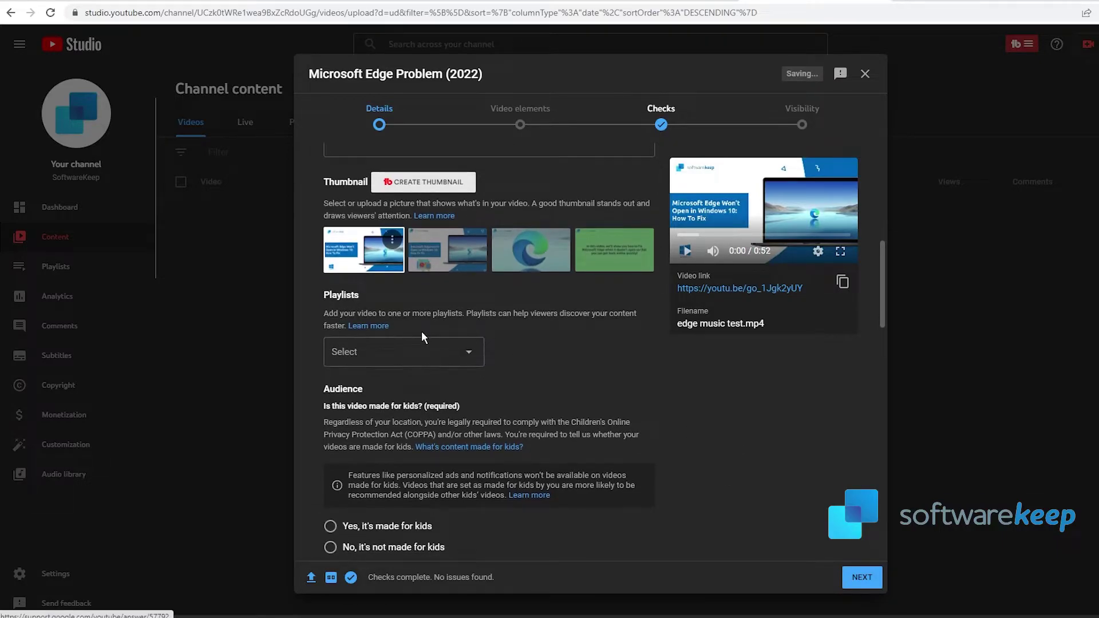
Tick the How To Fix playlist, then untick 'Allow automatic chapters'.
left_click(400, 352)
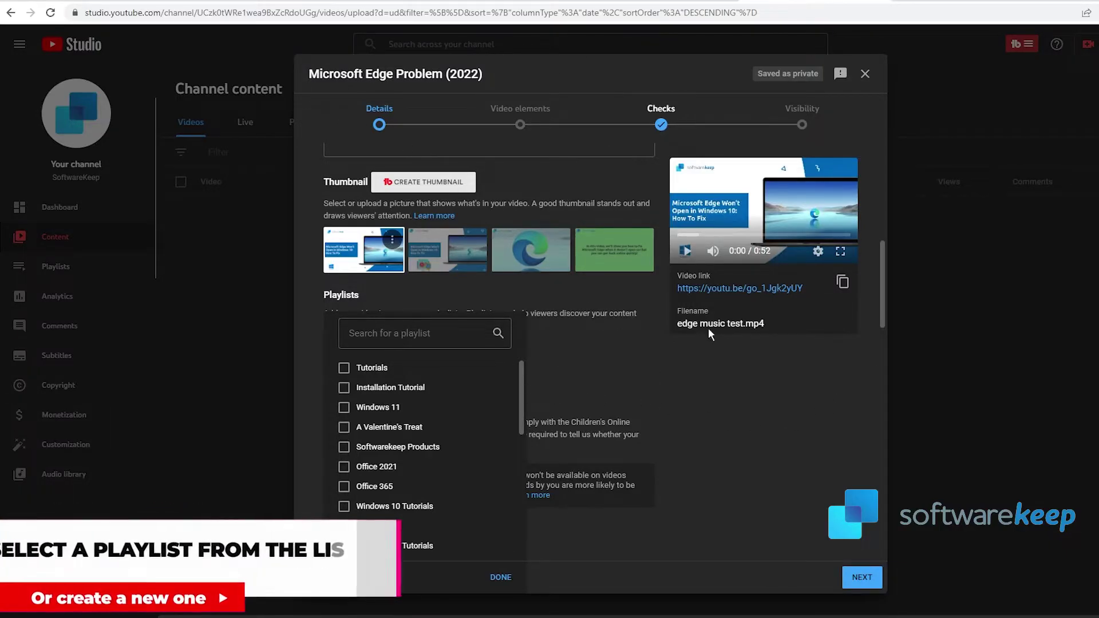
scroll(526, 390, "down", 2)
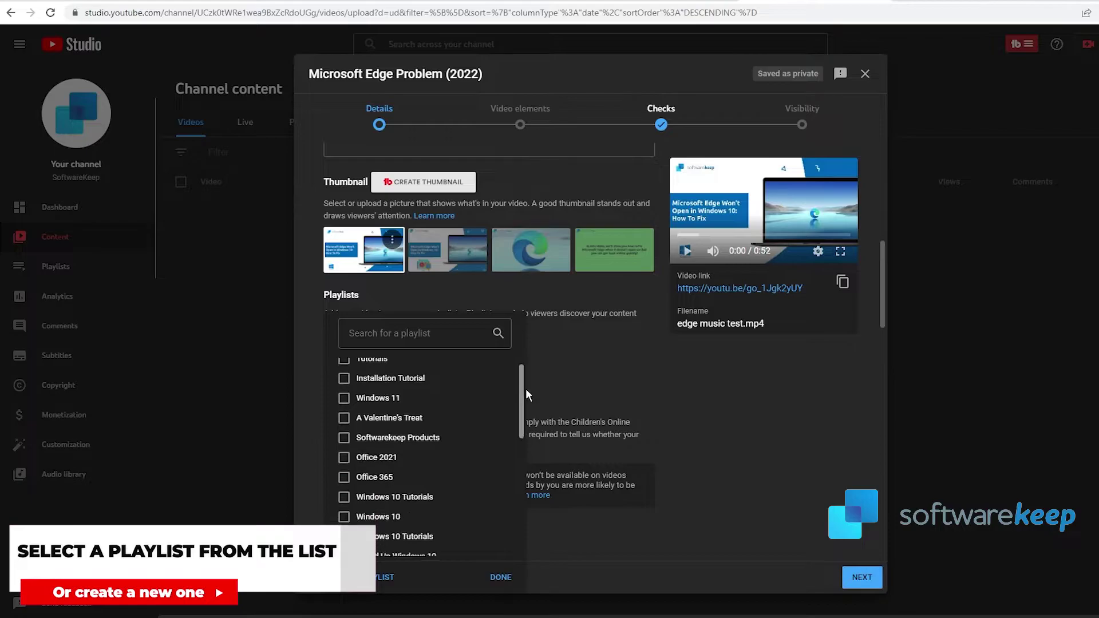
left_click_drag(525, 388, 521, 474)
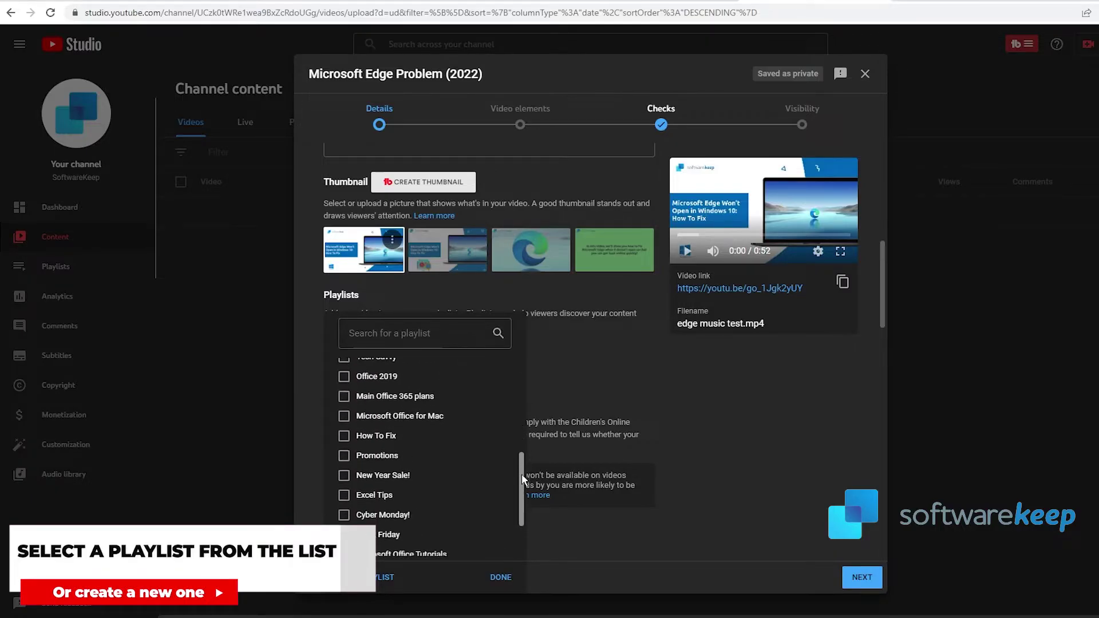
left_click(351, 441)
left_click(495, 575)
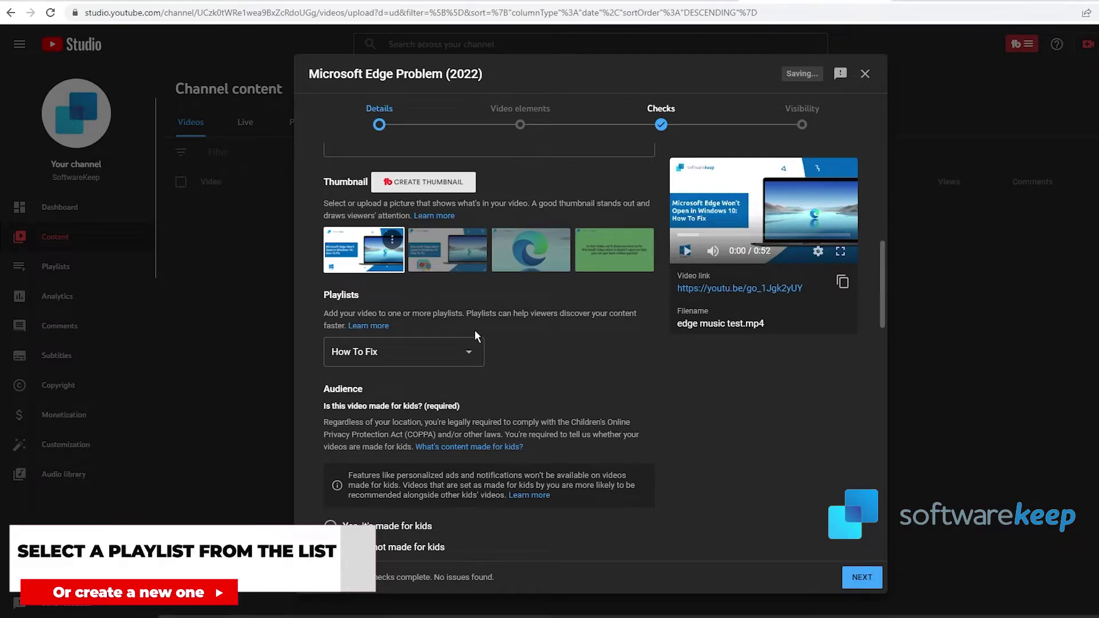
left_click(428, 359)
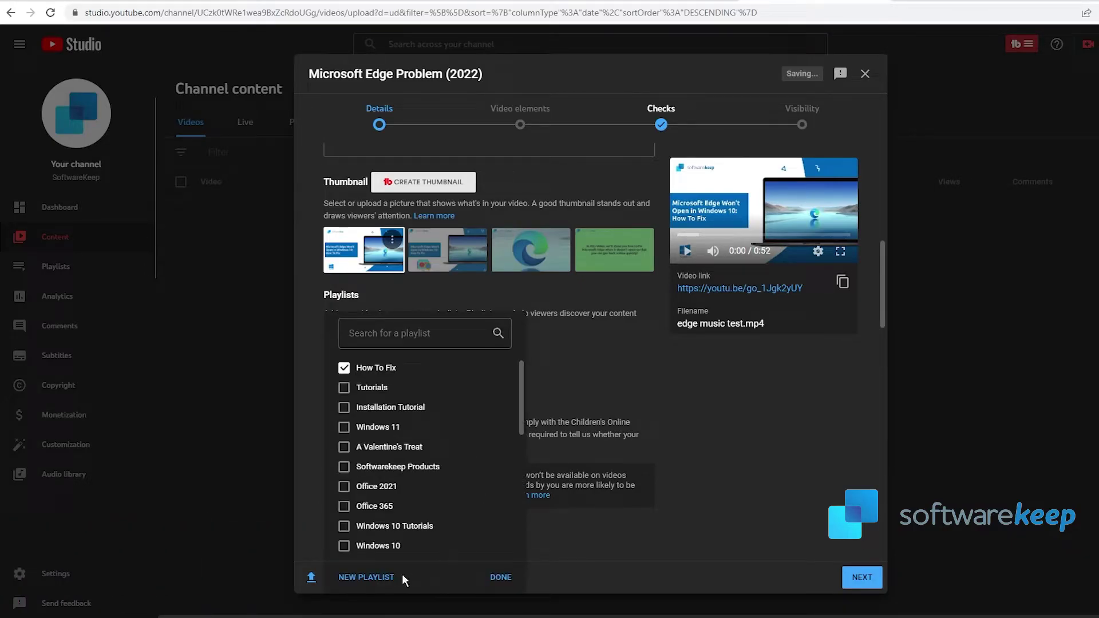
left_click(648, 373)
scroll(333, 307, "down", 10)
left_click(334, 307)
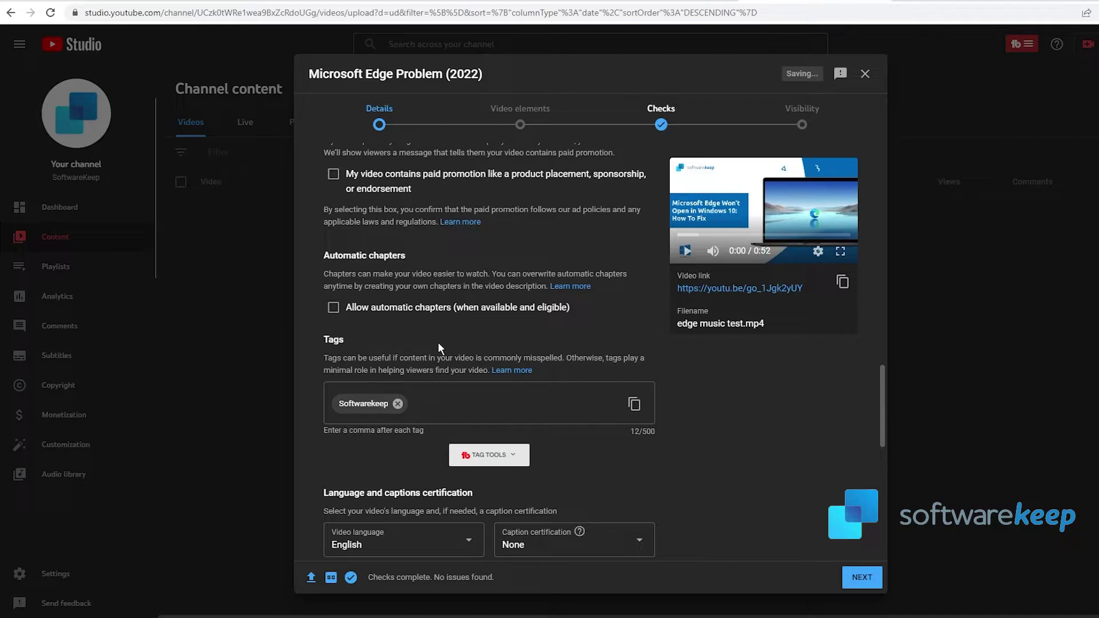
Add the chapter line '00:00 Intro' below the description hashtags.
scroll(451, 362, "up", 8)
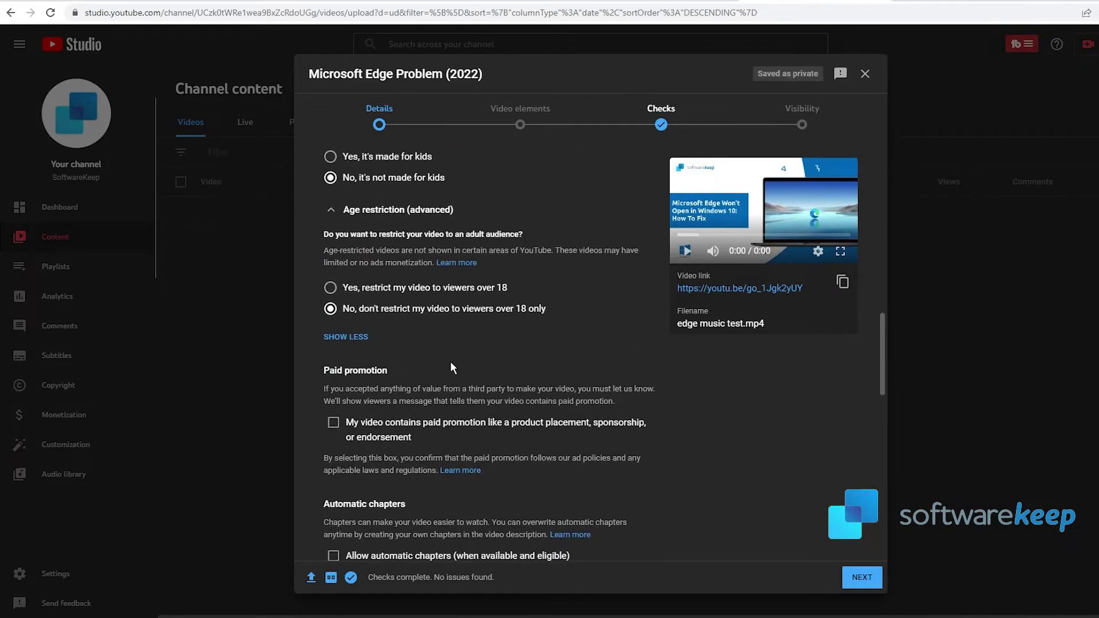
scroll(489, 350, "up", 10)
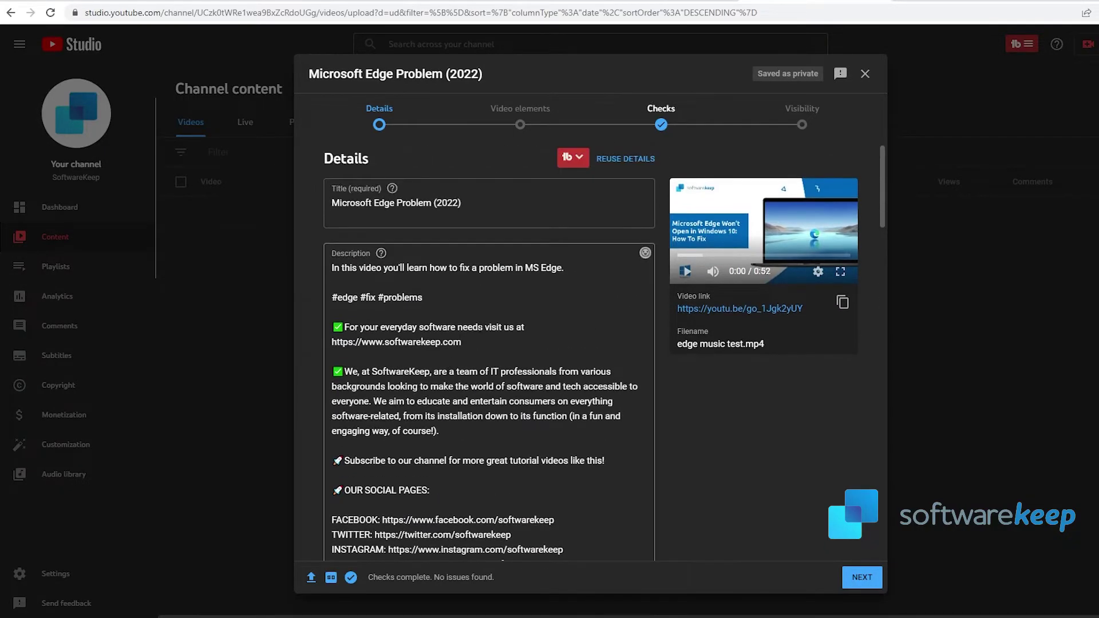
left_click(355, 312)
key("Return")
key("Return")
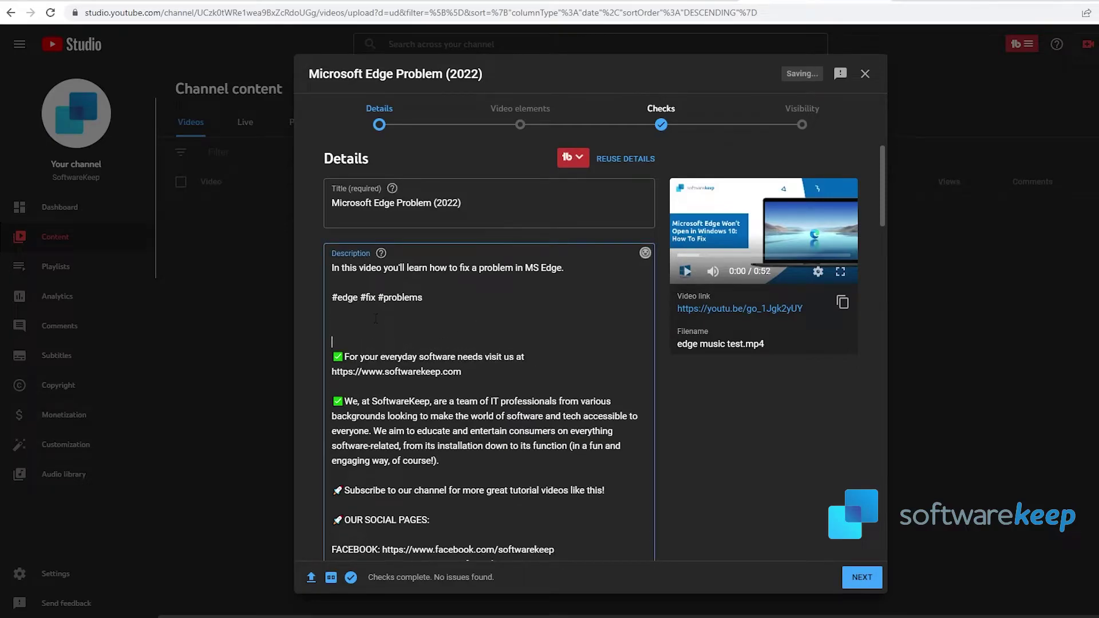
key("Up")
type("00:00")
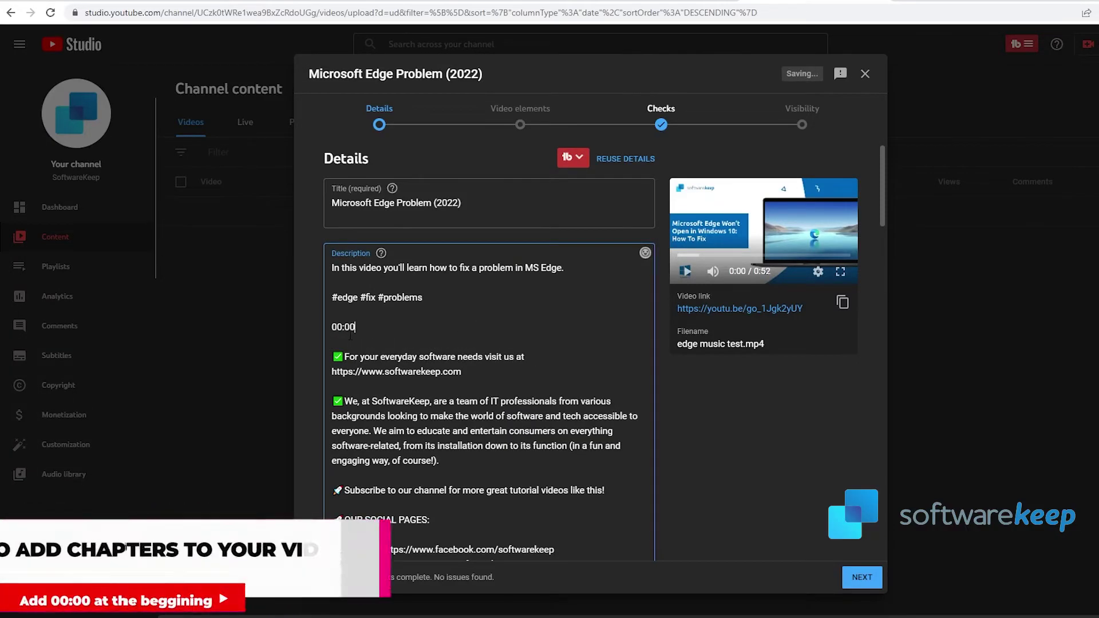
type(" Intro")
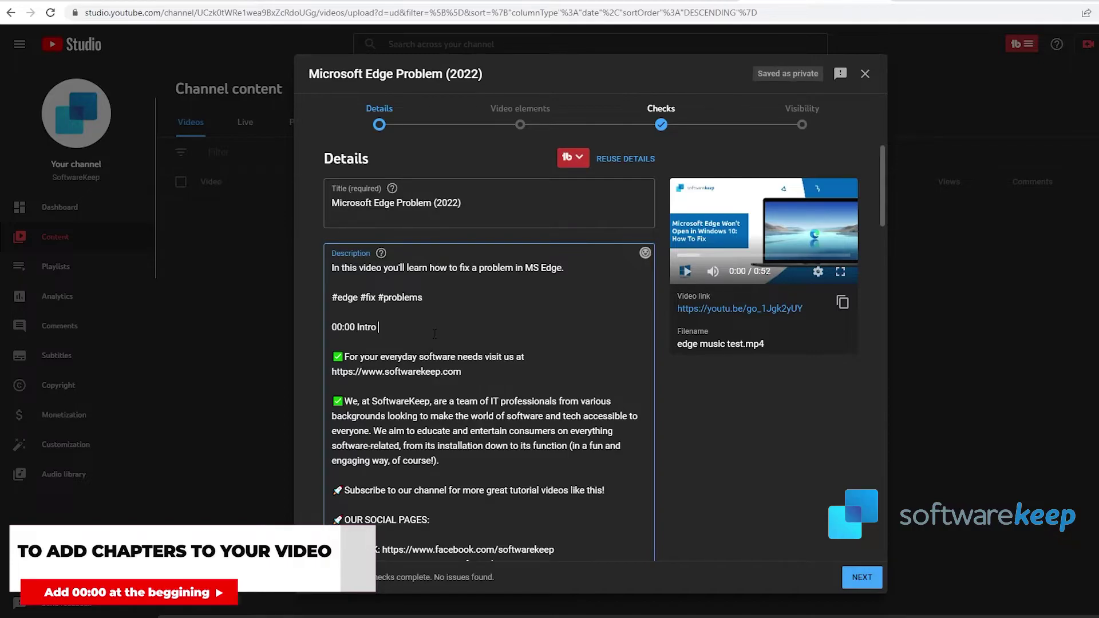
key("Return")
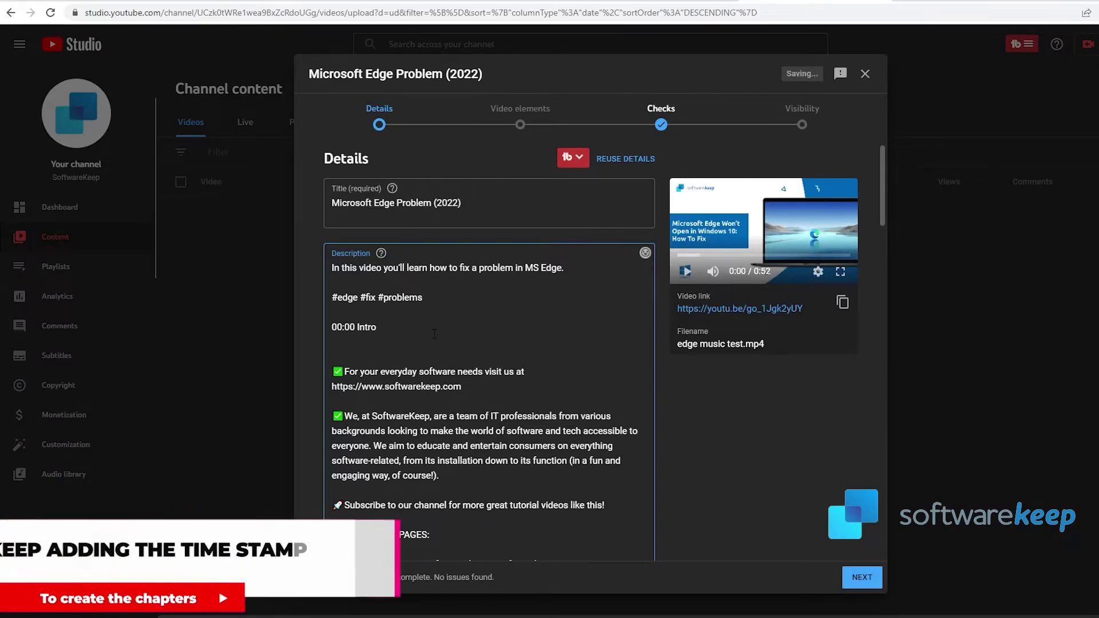
Add the second chapter '00:22 When MS Edge won't open', checking the timing in the preview.
left_click(748, 255)
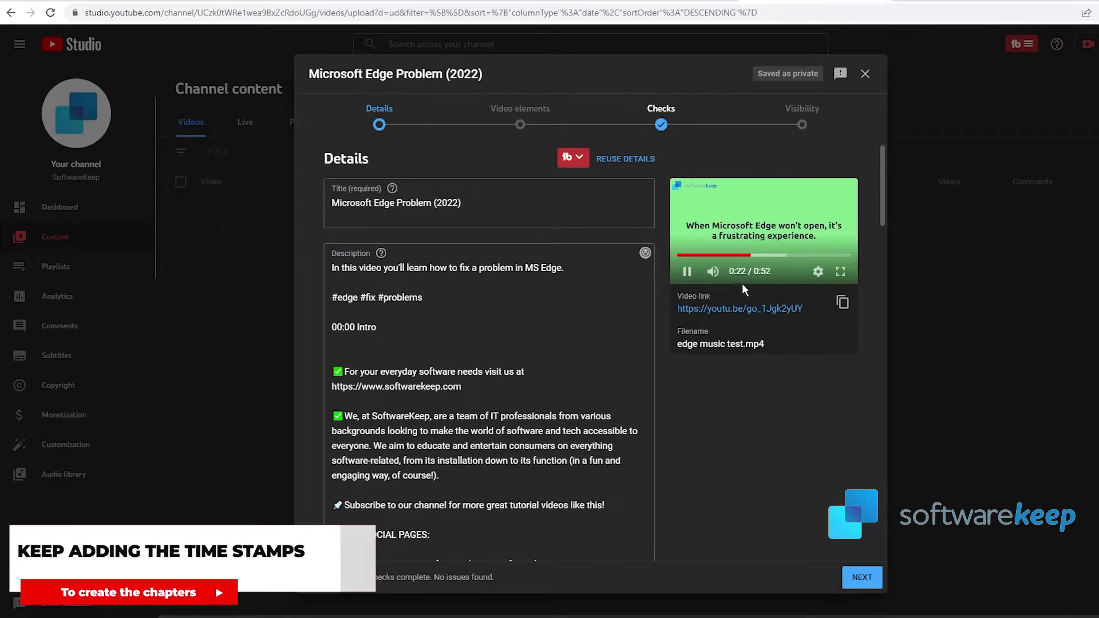
left_click(365, 329)
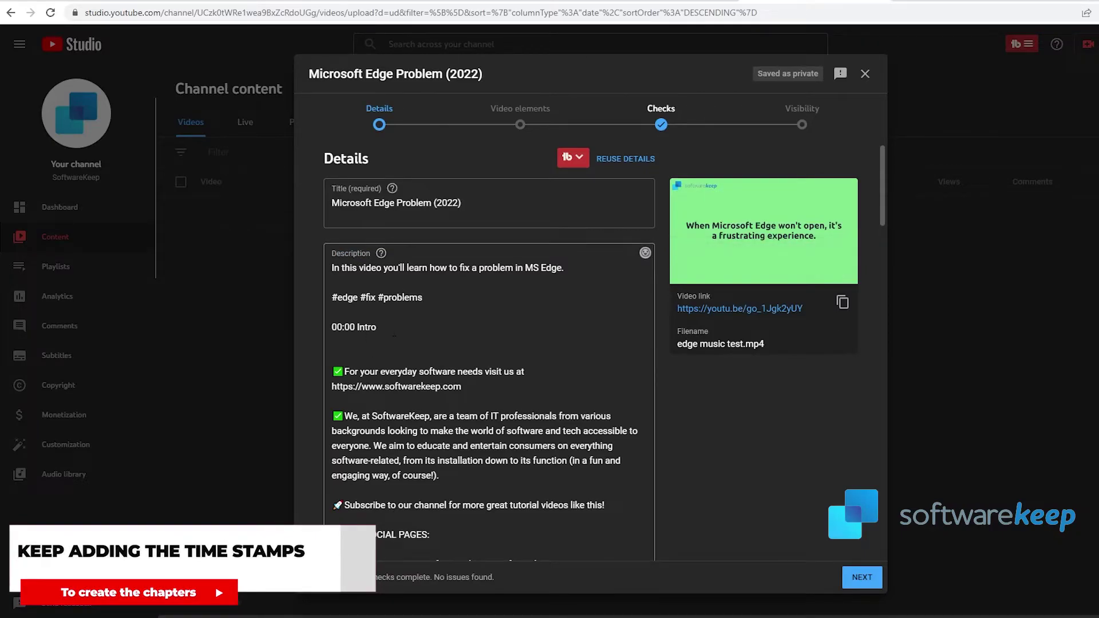
key("Return")
type("00:22 When MS Edge won't open")
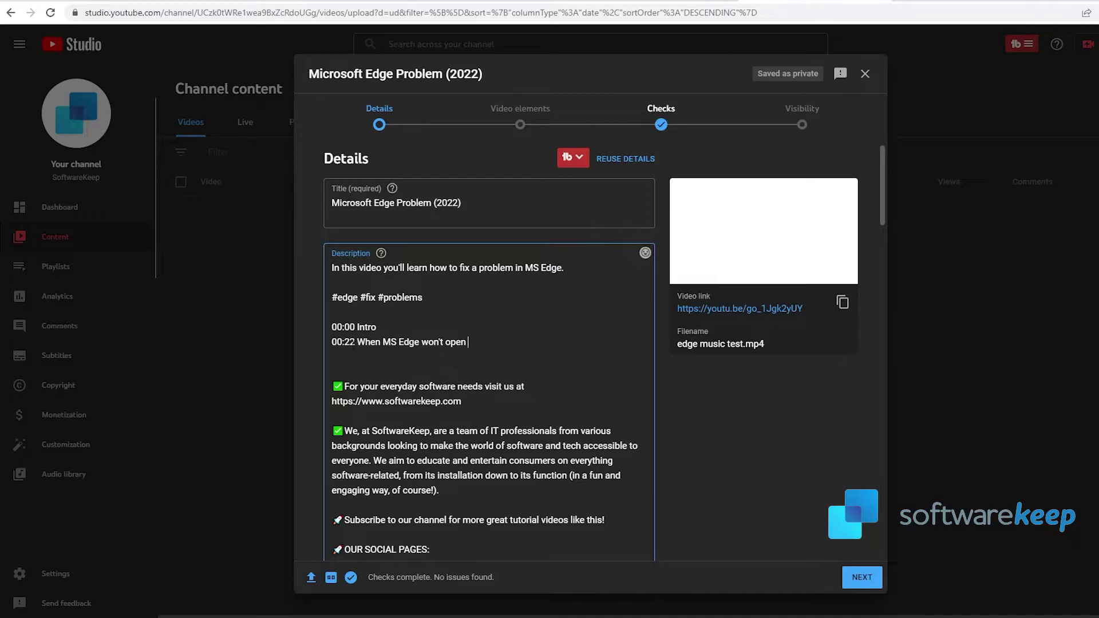
left_click(788, 217)
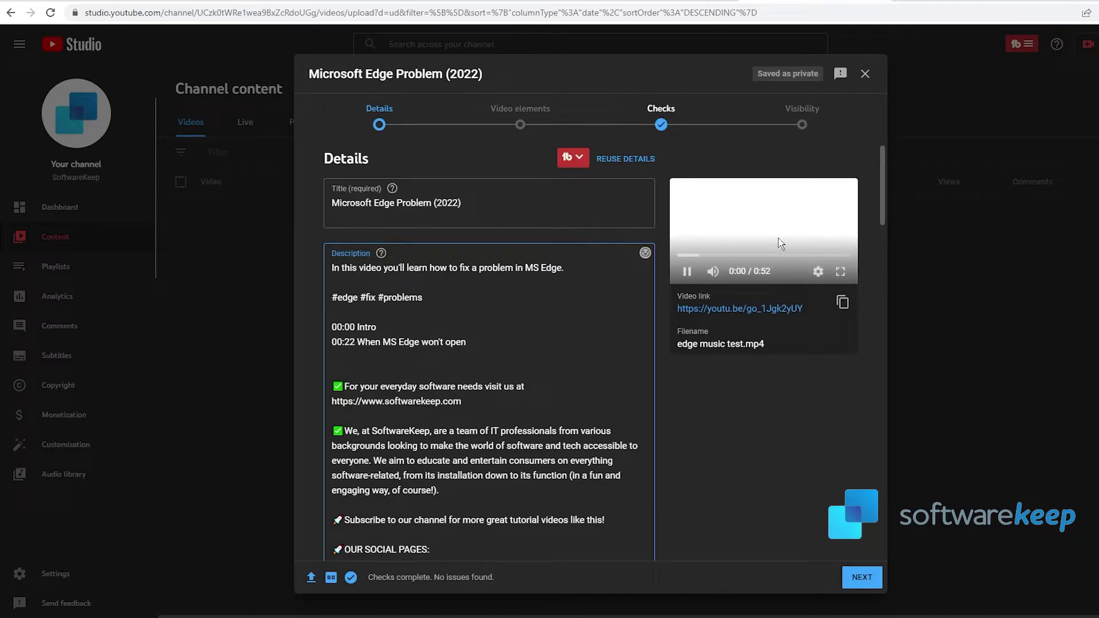
Add the tags microsoft edge, Problem and How to fix.
scroll(596, 424, "down", 20)
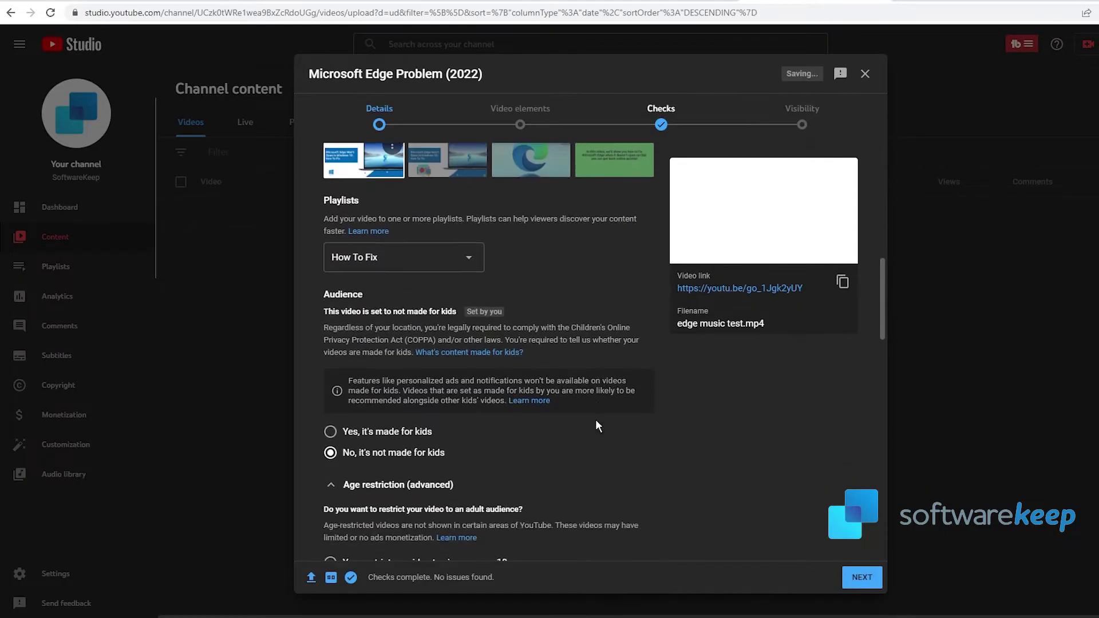
scroll(595, 423, "down", 5)
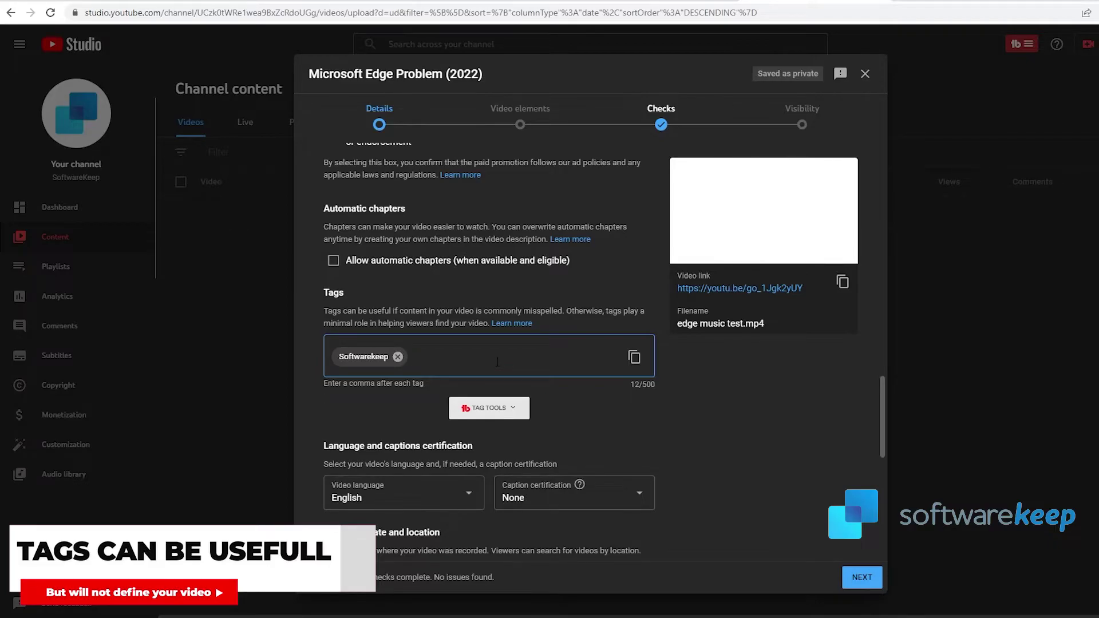
type("microsoft edge,Problem,How to fix,")
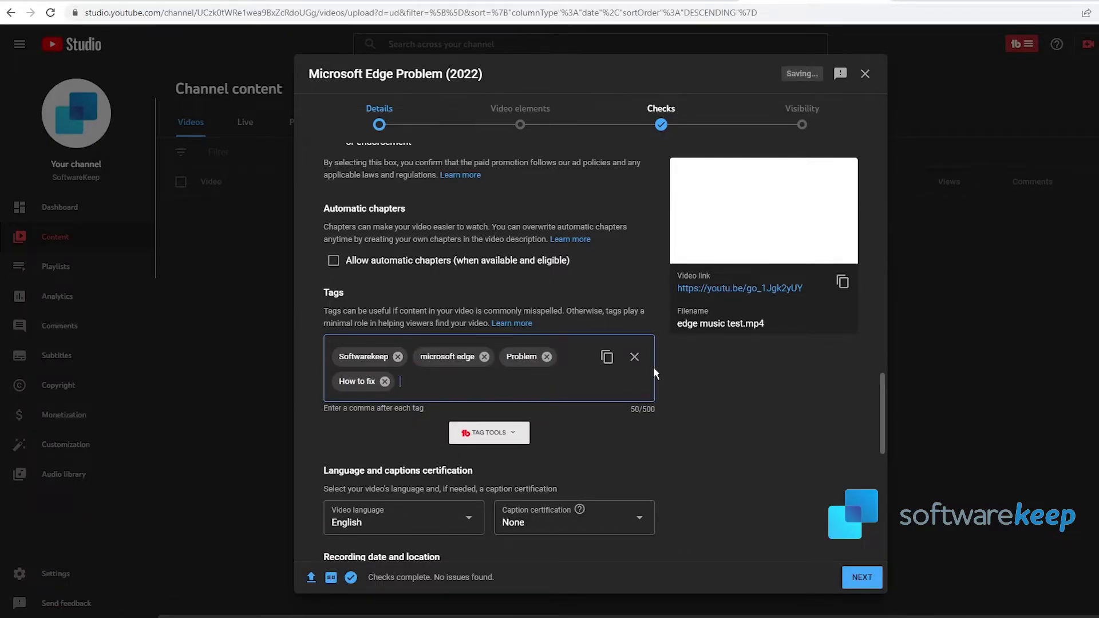
Choose Science & Technology as the video category.
scroll(428, 349, "down", 1)
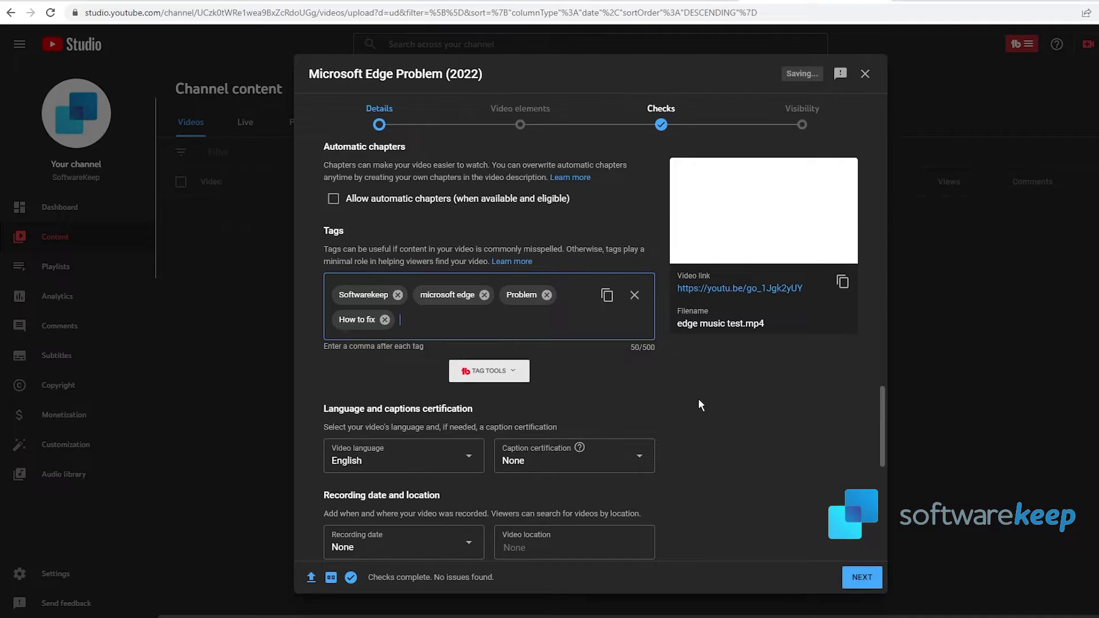
scroll(710, 395, "down", 3)
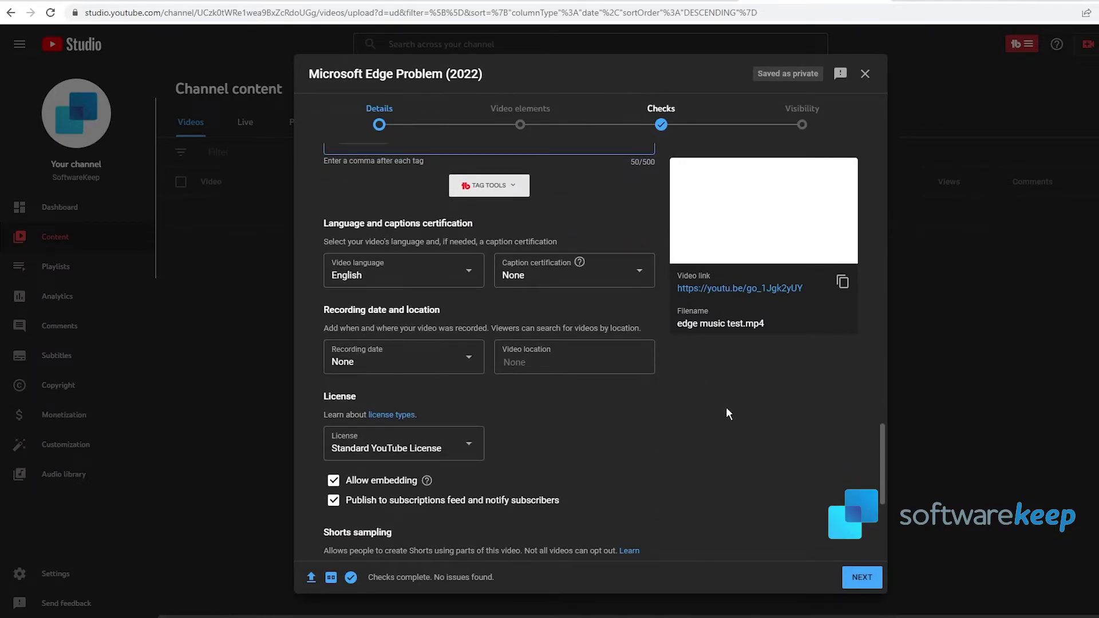
scroll(761, 424, "down", 6)
left_click(442, 400)
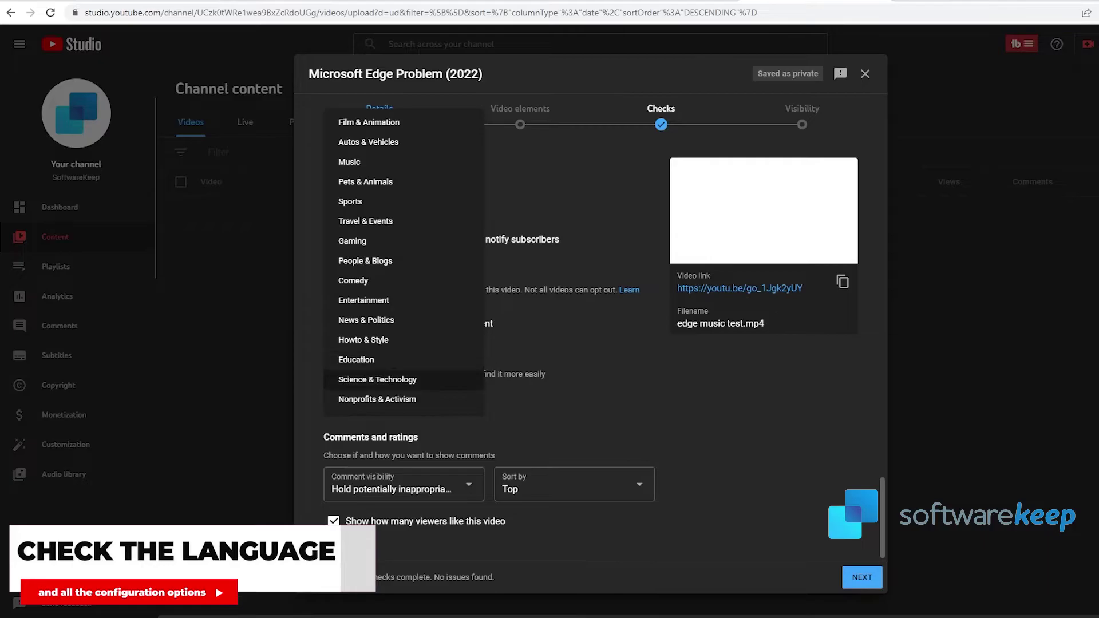
left_click(394, 379)
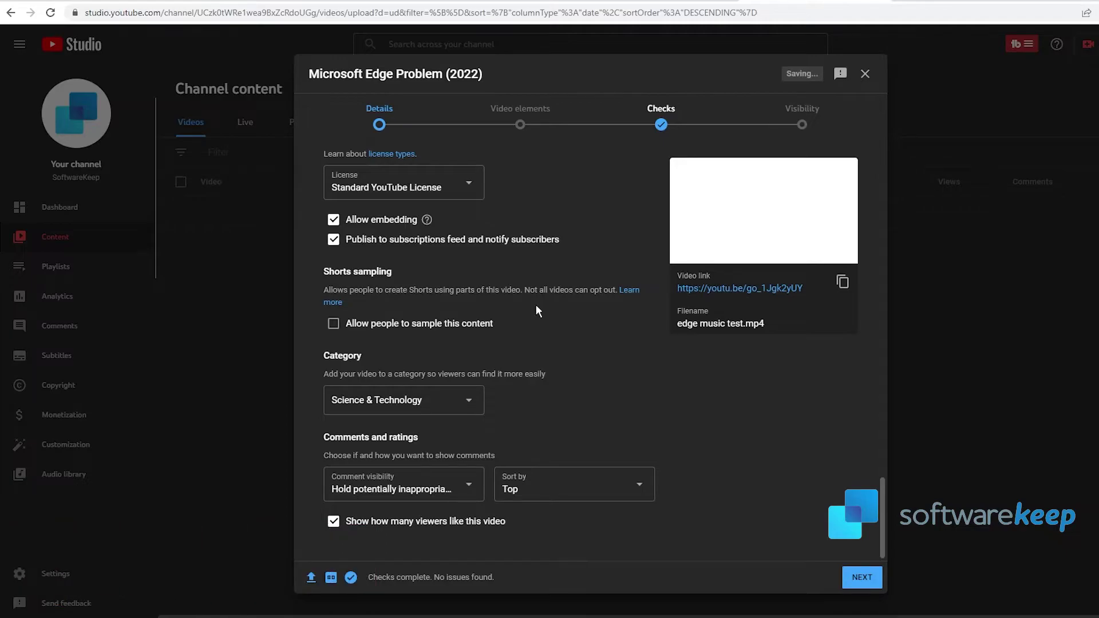
Add a '1 video, 1 subscribe' end screen with the subscribe element starting at 40:07.
left_click(530, 135)
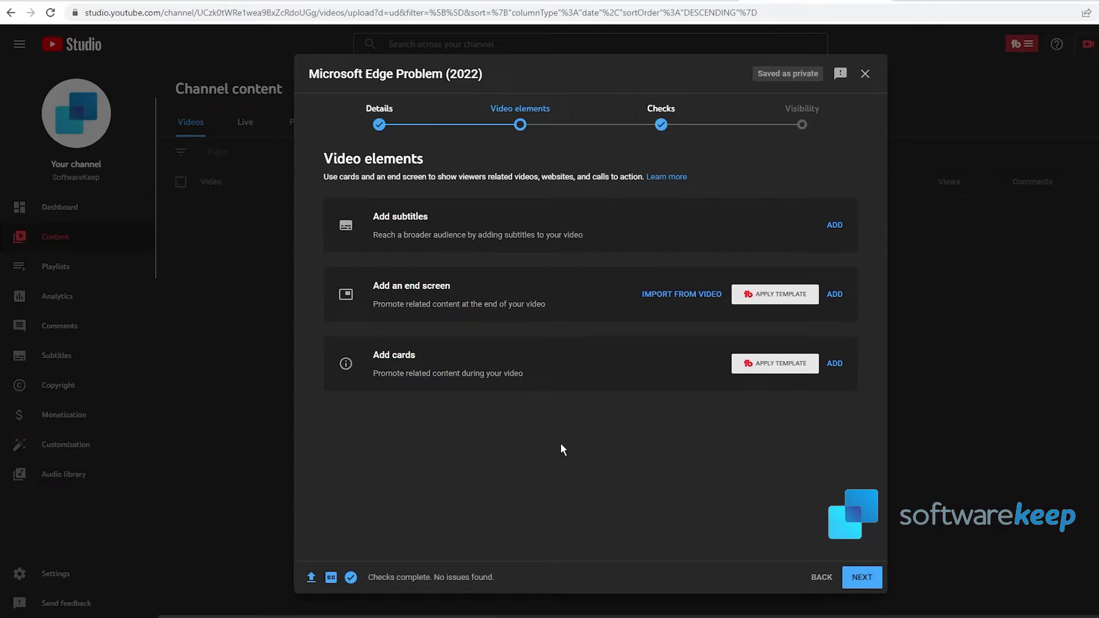
left_click(835, 294)
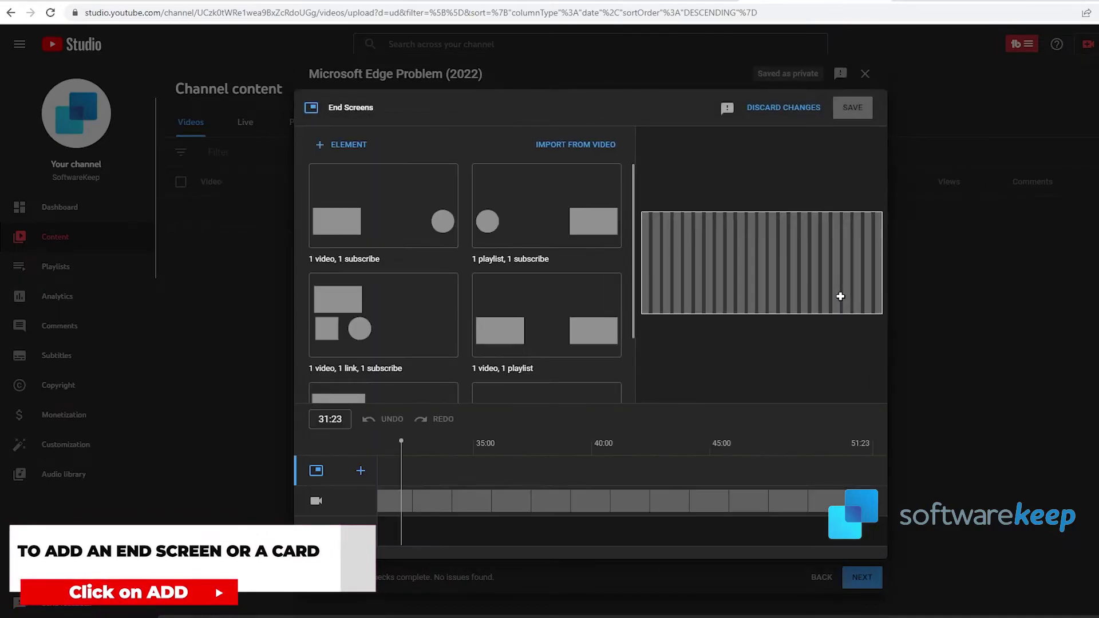
scroll(512, 300, "down", 2)
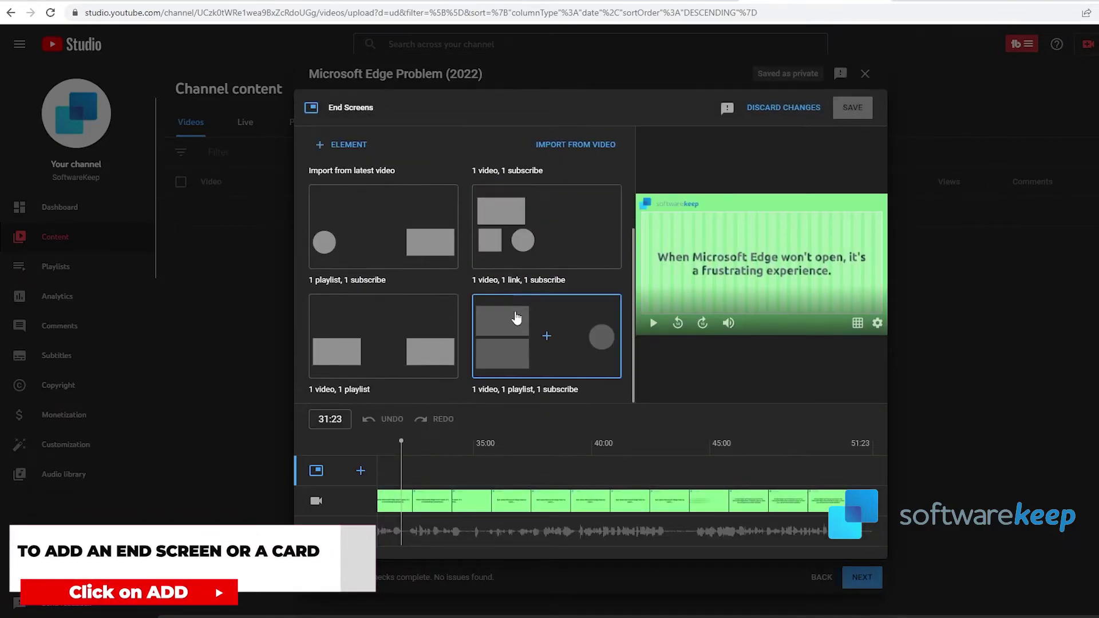
scroll(507, 318, "up", 2)
left_click(571, 237)
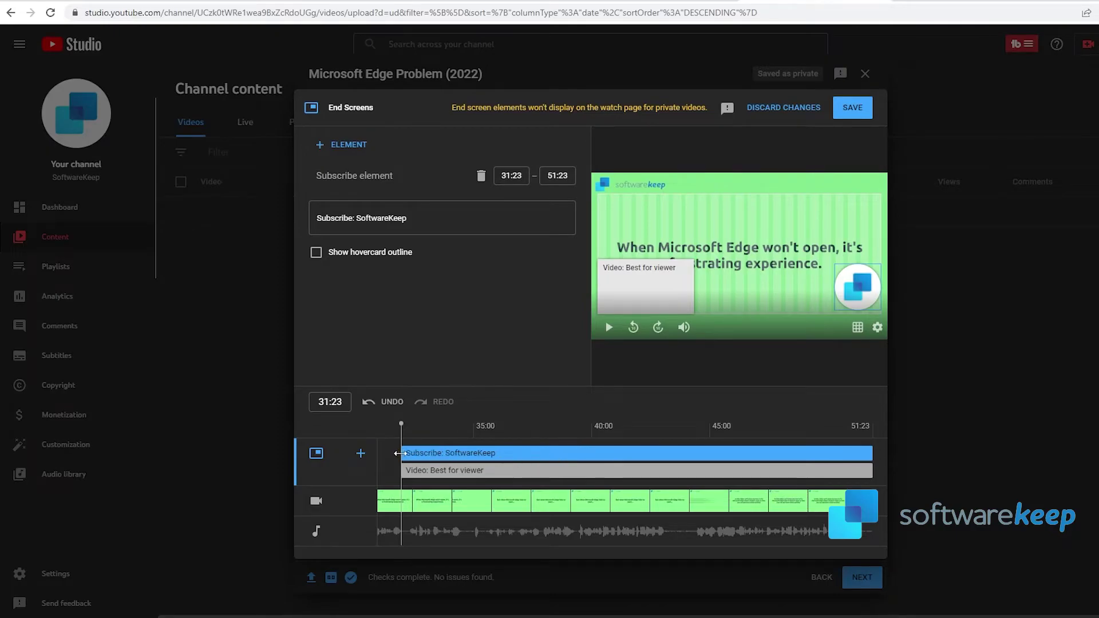
left_click_drag(399, 453, 629, 462)
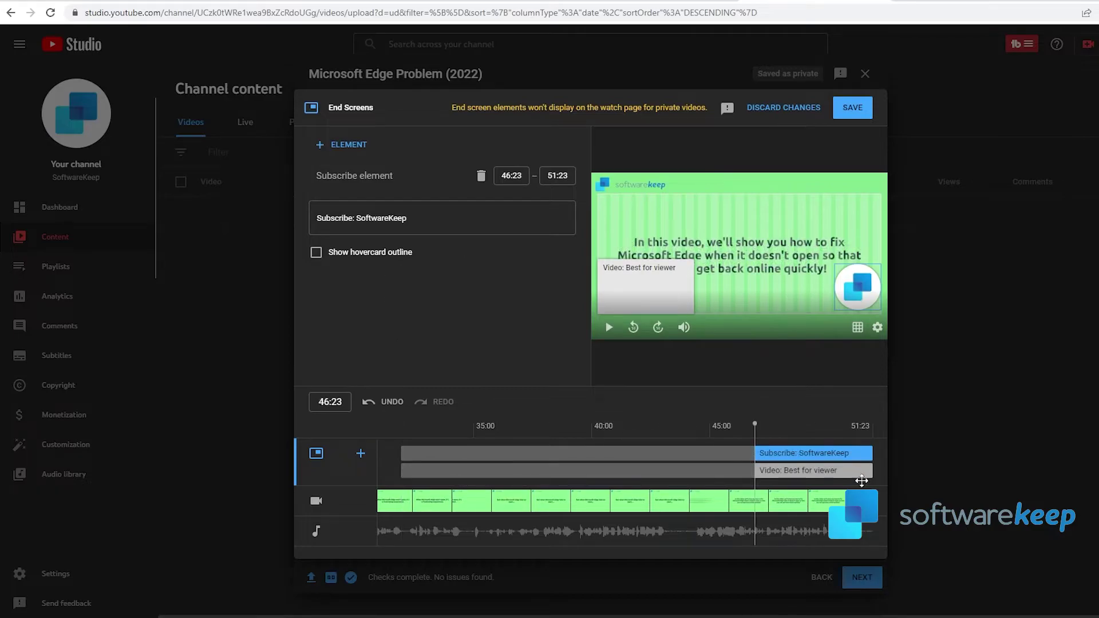
Feature the WINDOWS 10 UPDATE 2021H2 video in the end screen's video element and save.
left_click(814, 470)
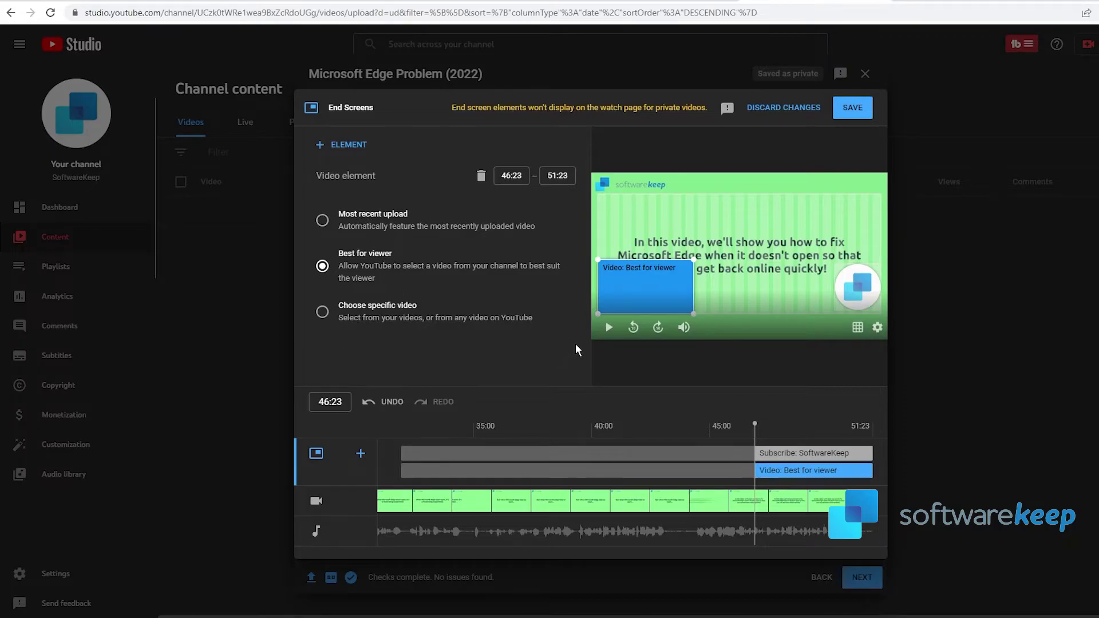
left_click(327, 227)
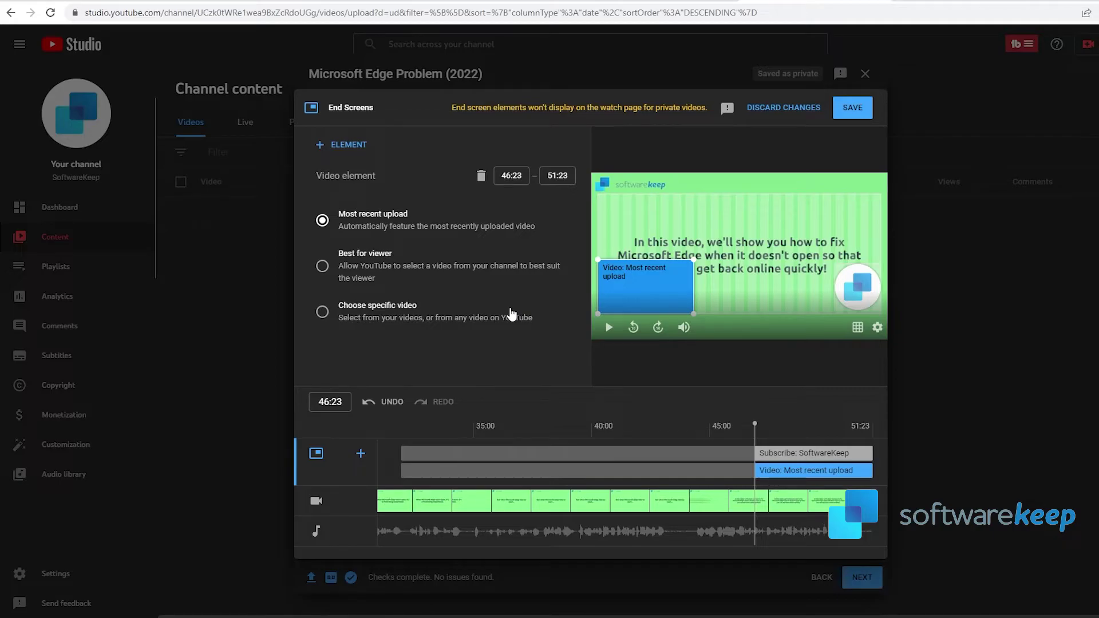
left_click(435, 321)
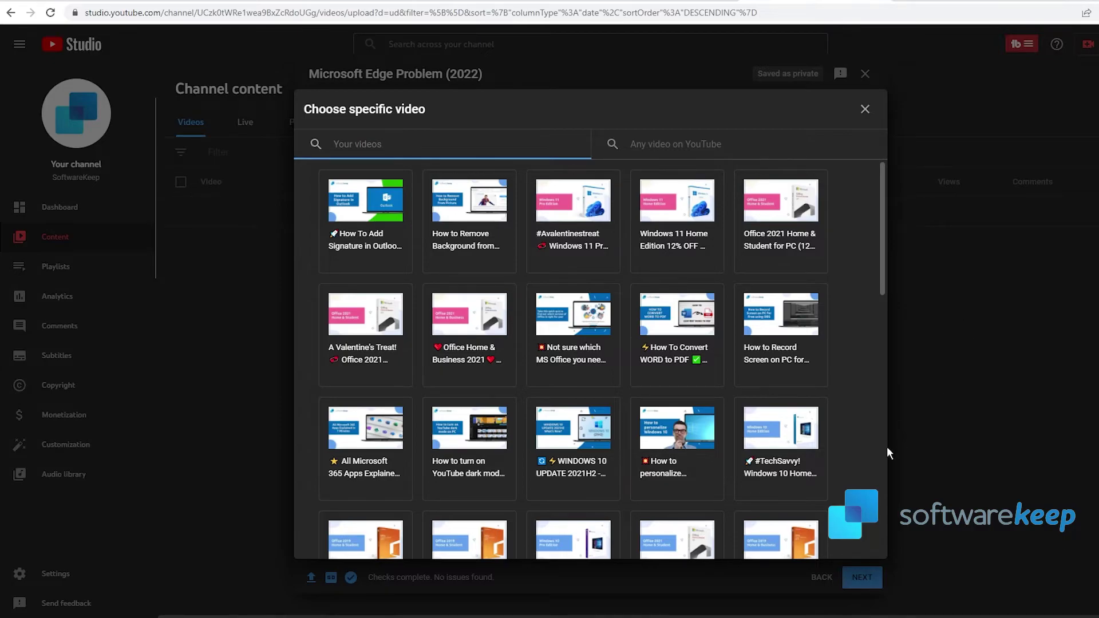
left_click(573, 435)
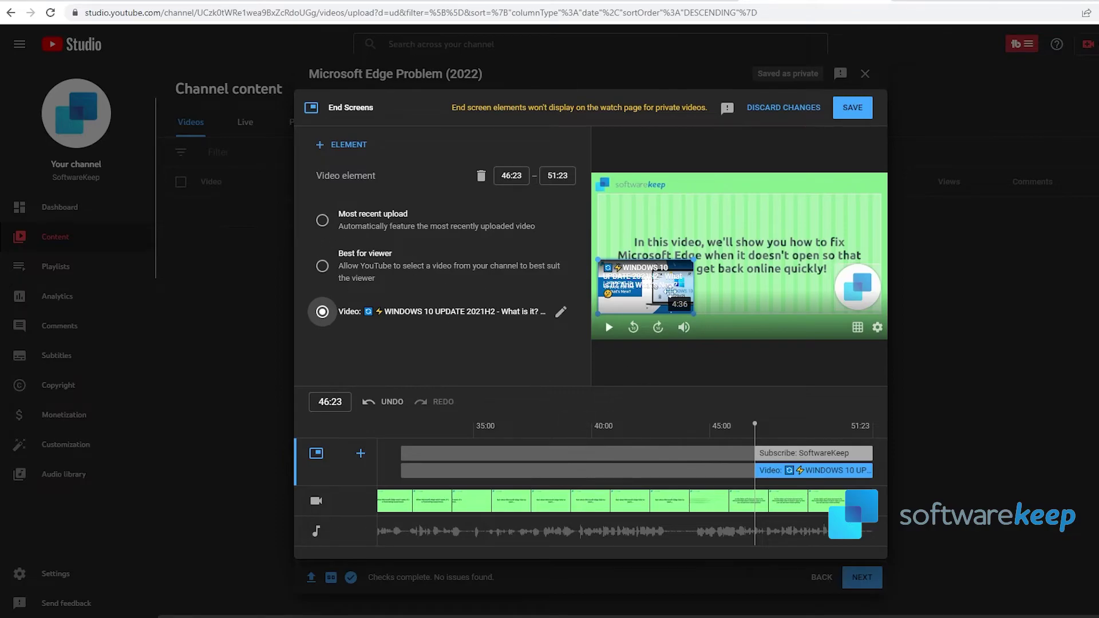
left_click(849, 113)
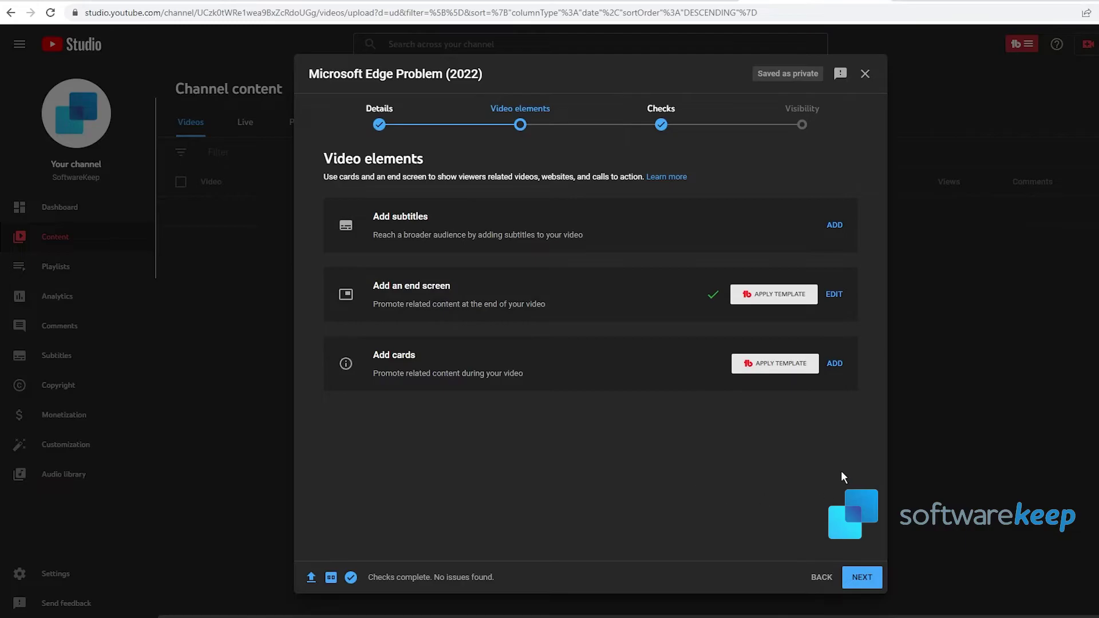
Save a video card linking to 'How to Remove Background from Picture - 2022', then go to Visibility.
left_click(835, 364)
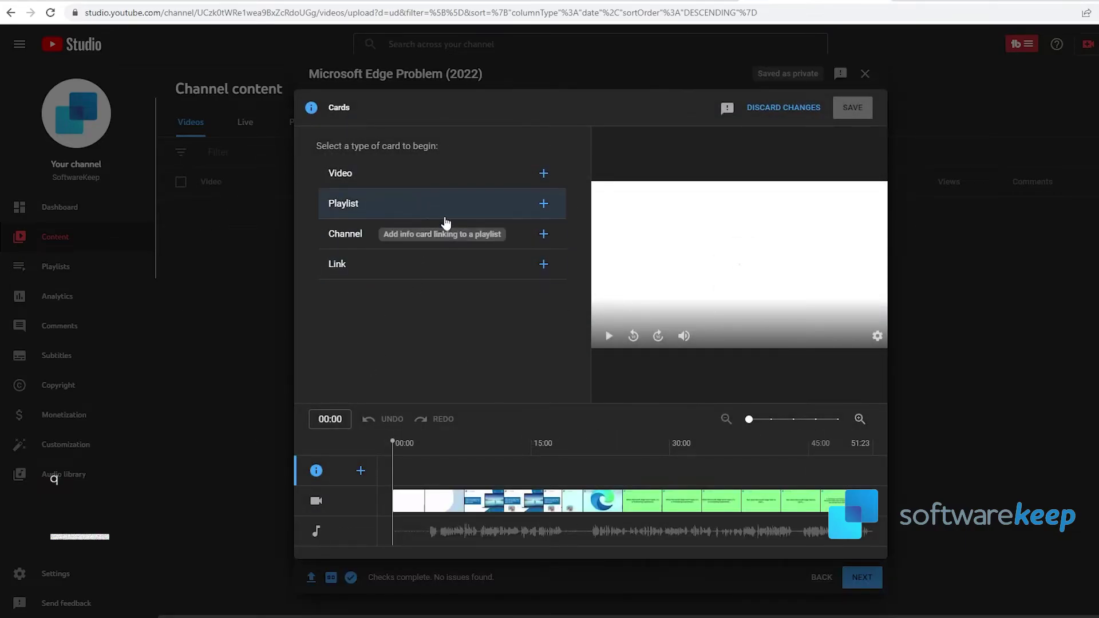
left_click(363, 174)
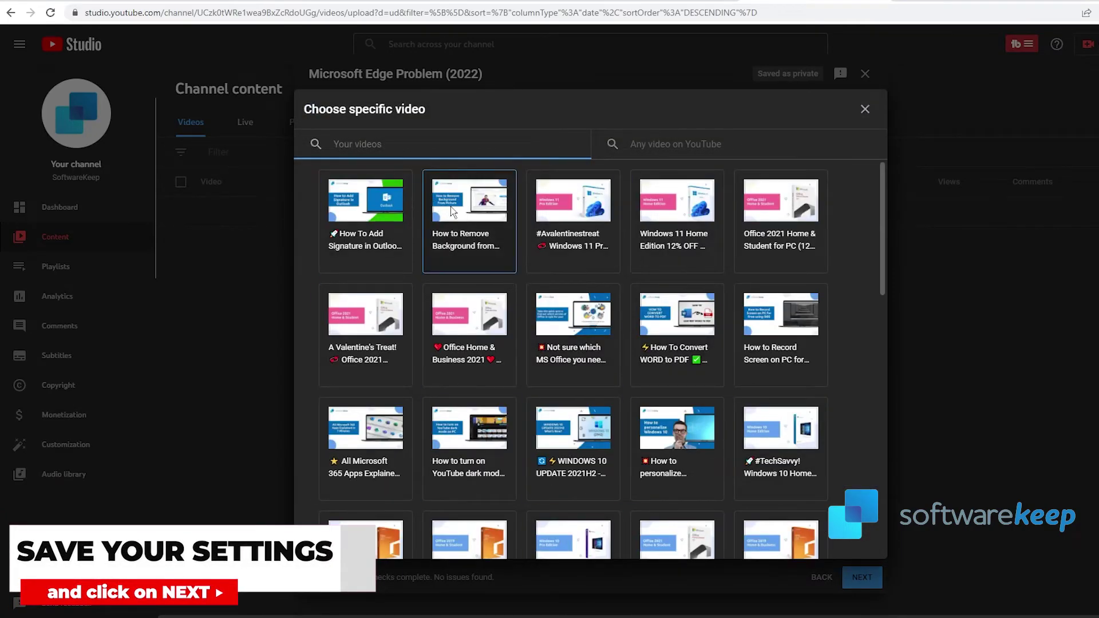
left_click(507, 228)
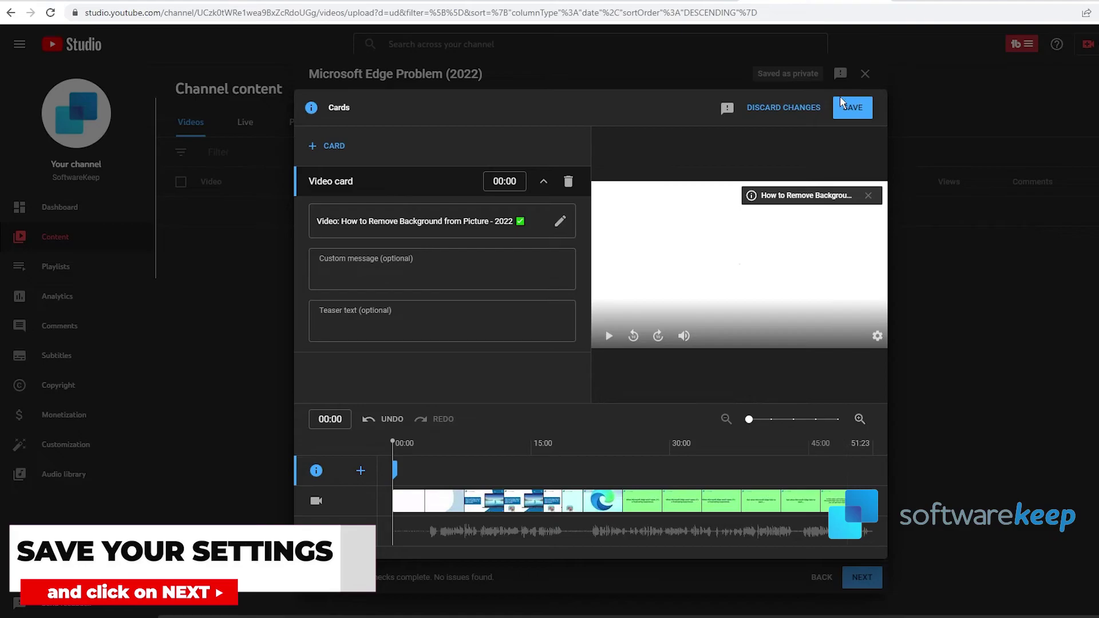
left_click(851, 107)
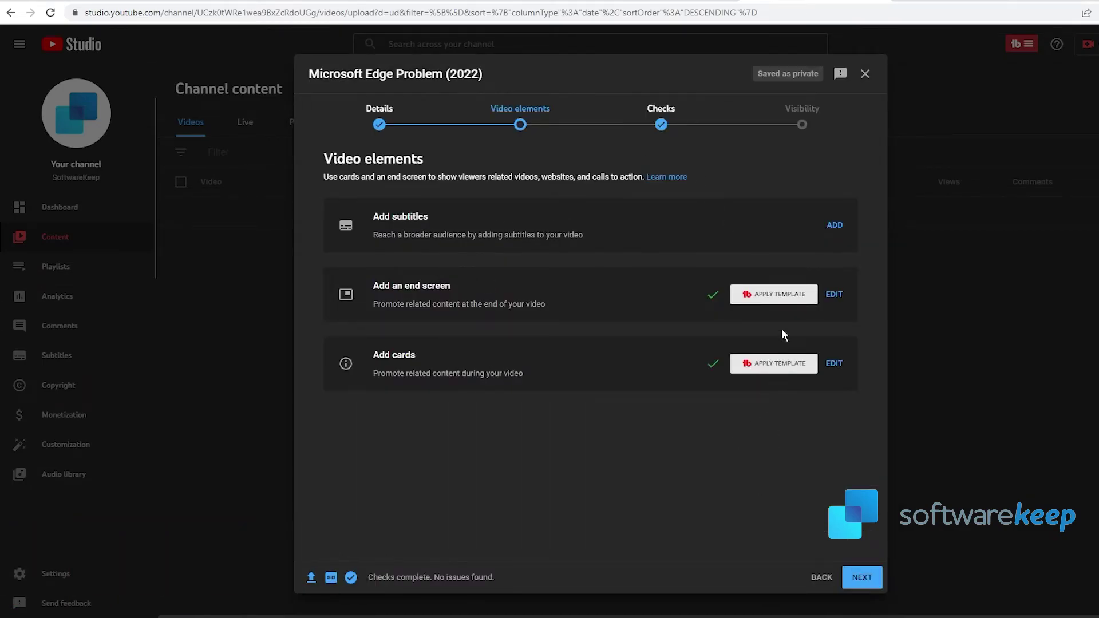
left_click(802, 113)
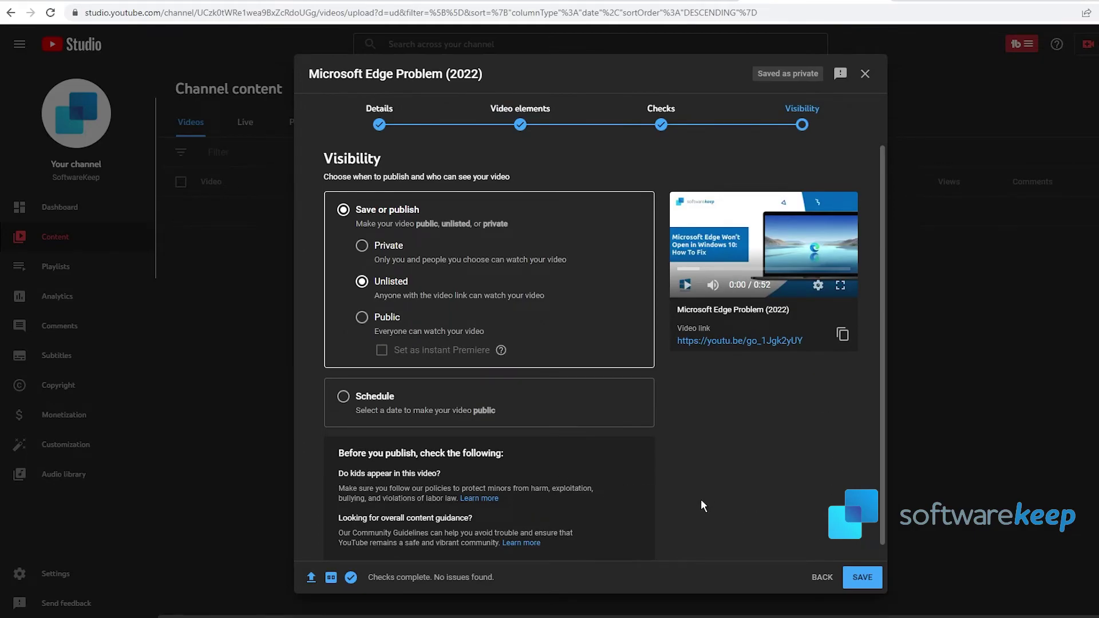
Try Private and Unlisted, then set visibility to Public with instant Premiere left off.
left_click(363, 247)
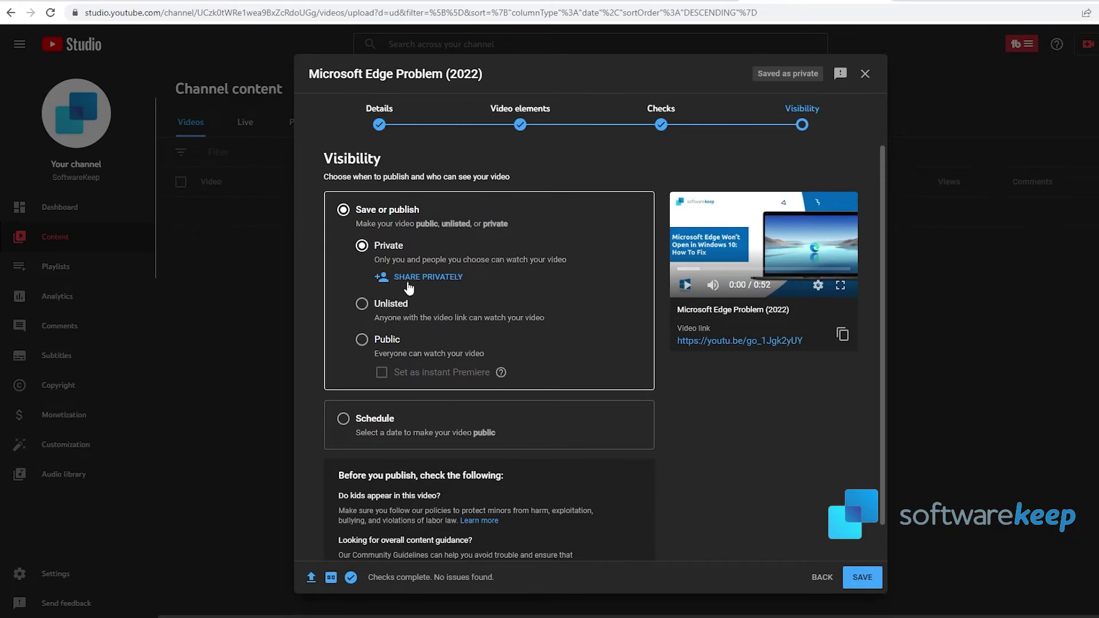
left_click(362, 303)
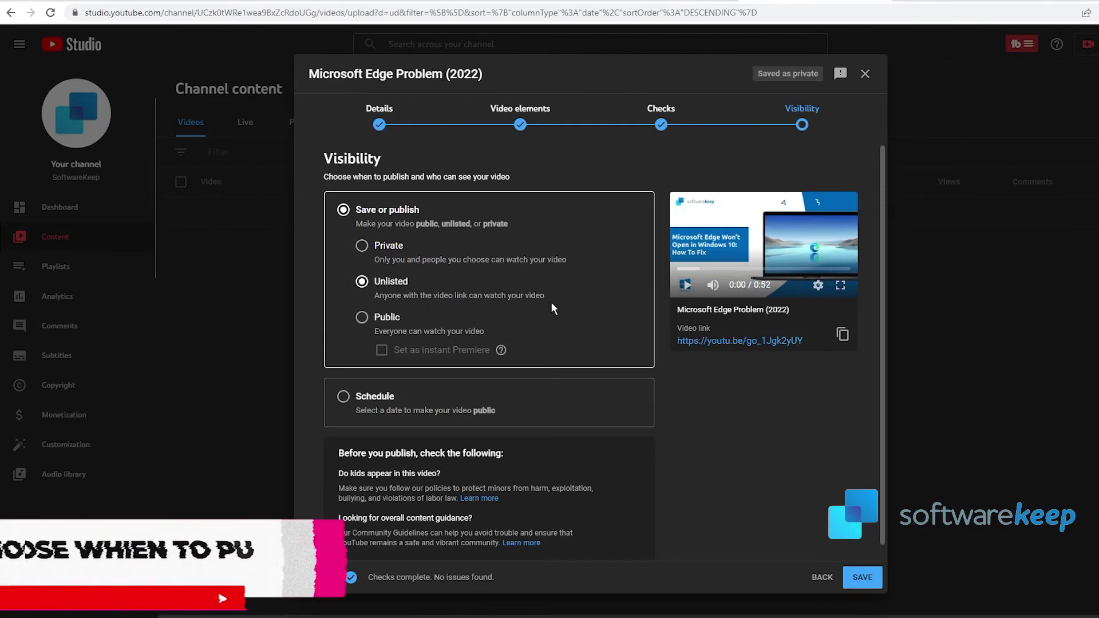
left_click(363, 319)
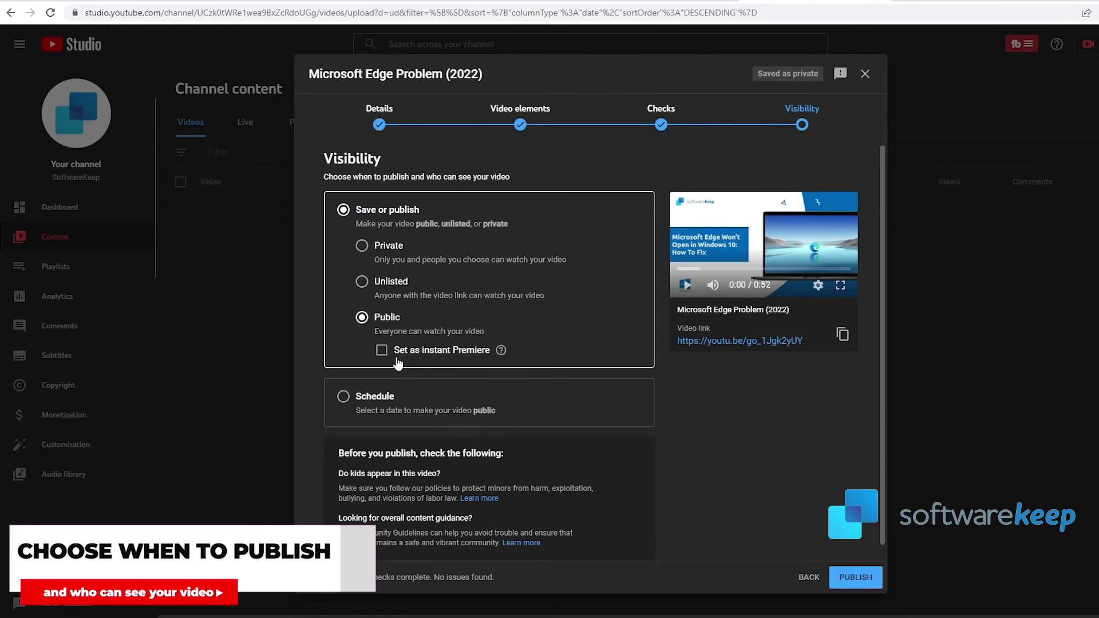
left_click(381, 352)
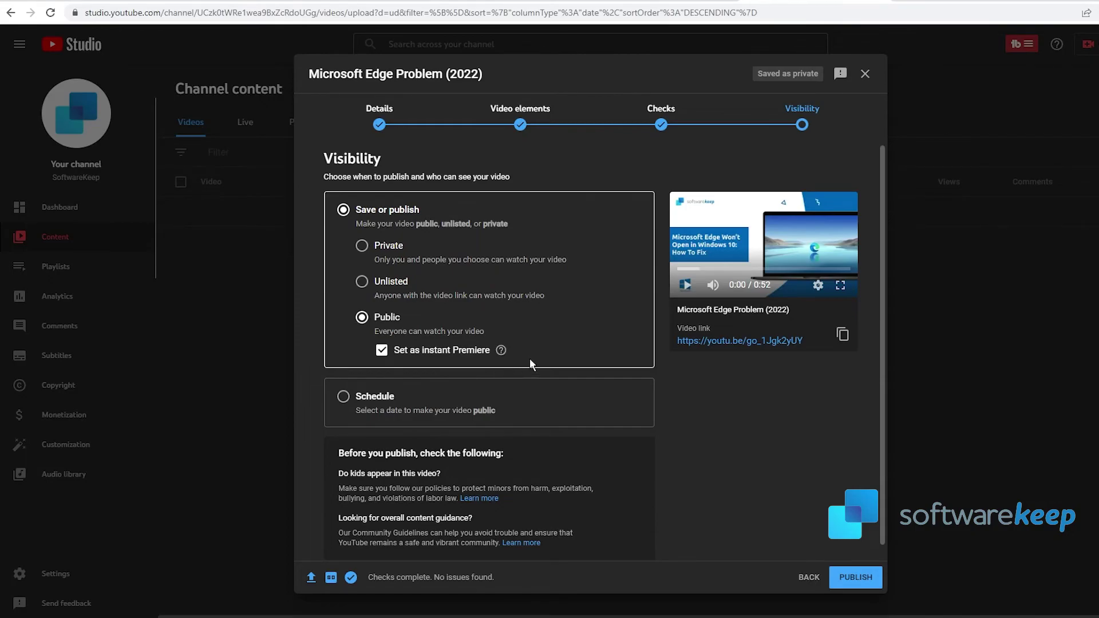
left_click(381, 349)
Schedule the video's release for 8:15 AM.
left_click(343, 397)
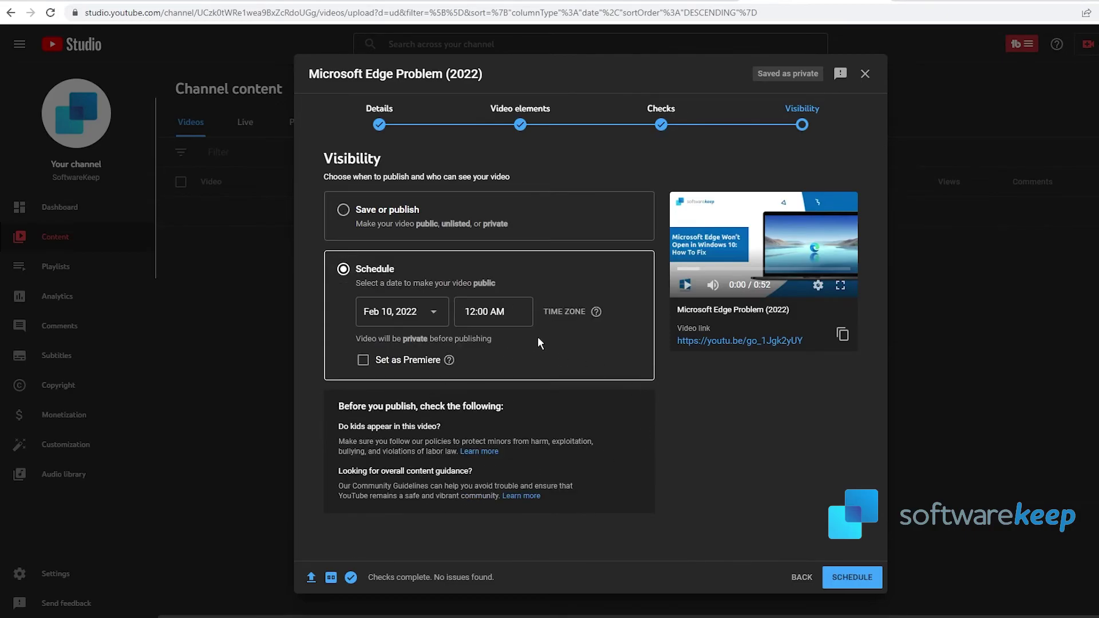
left_click(496, 311)
scroll(496, 435, "down", 10)
left_click(497, 450)
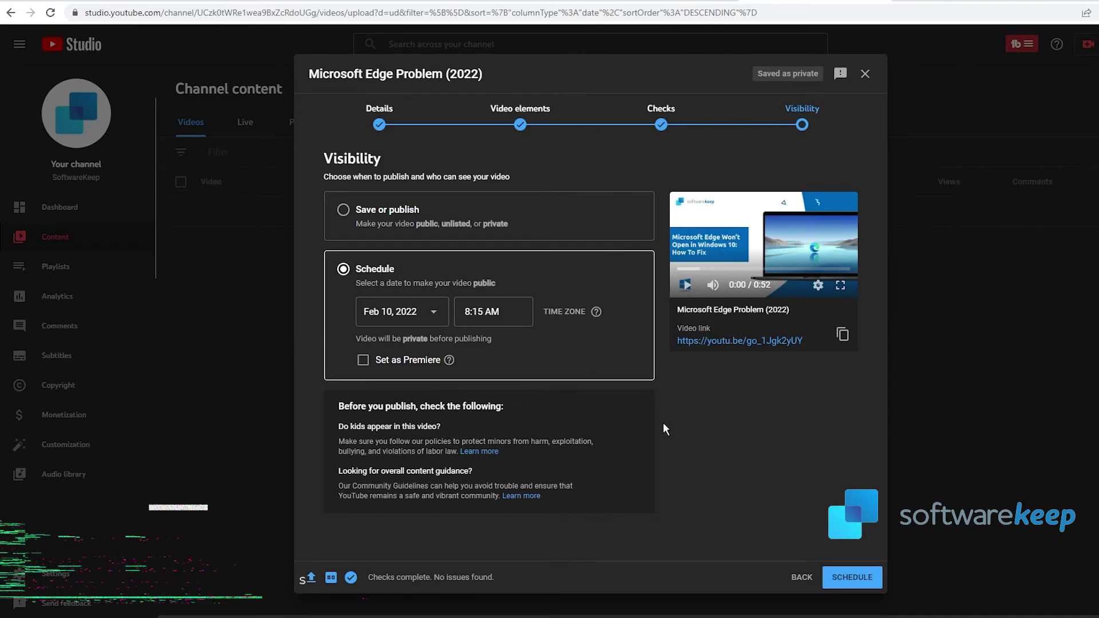
Return to Save or publish and set the video to Private instead of Unlisted.
left_click(343, 210)
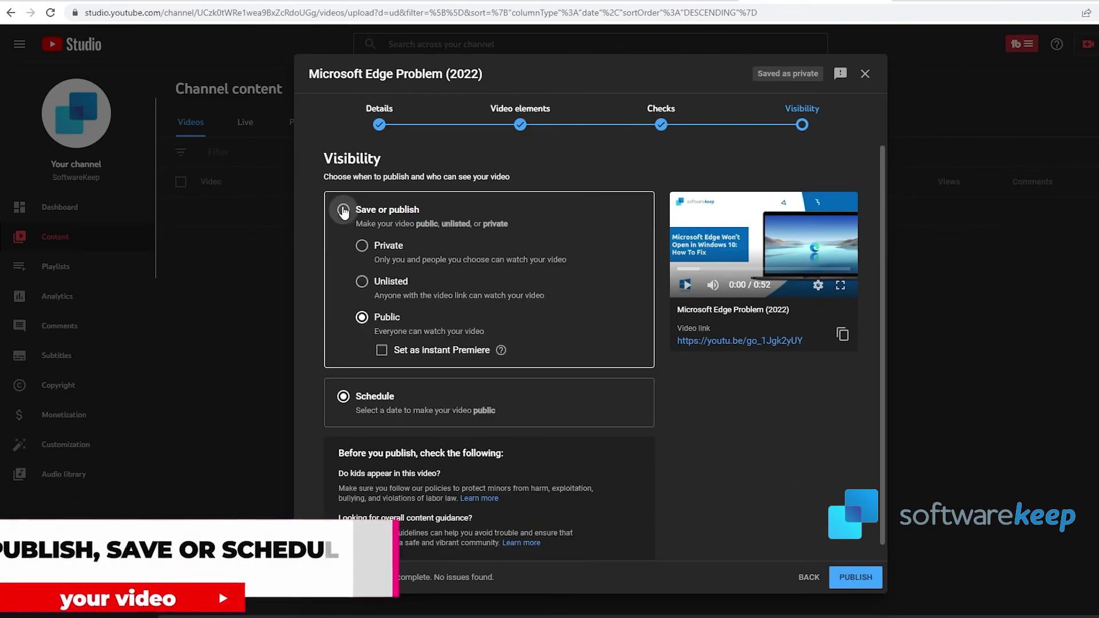
left_click(370, 284)
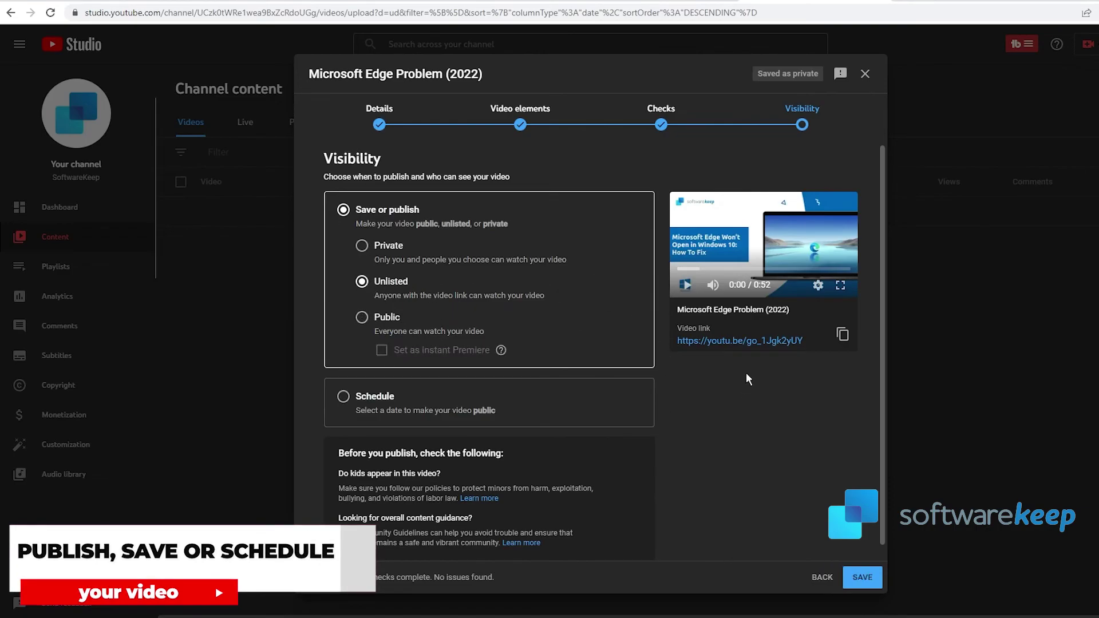
left_click(361, 245)
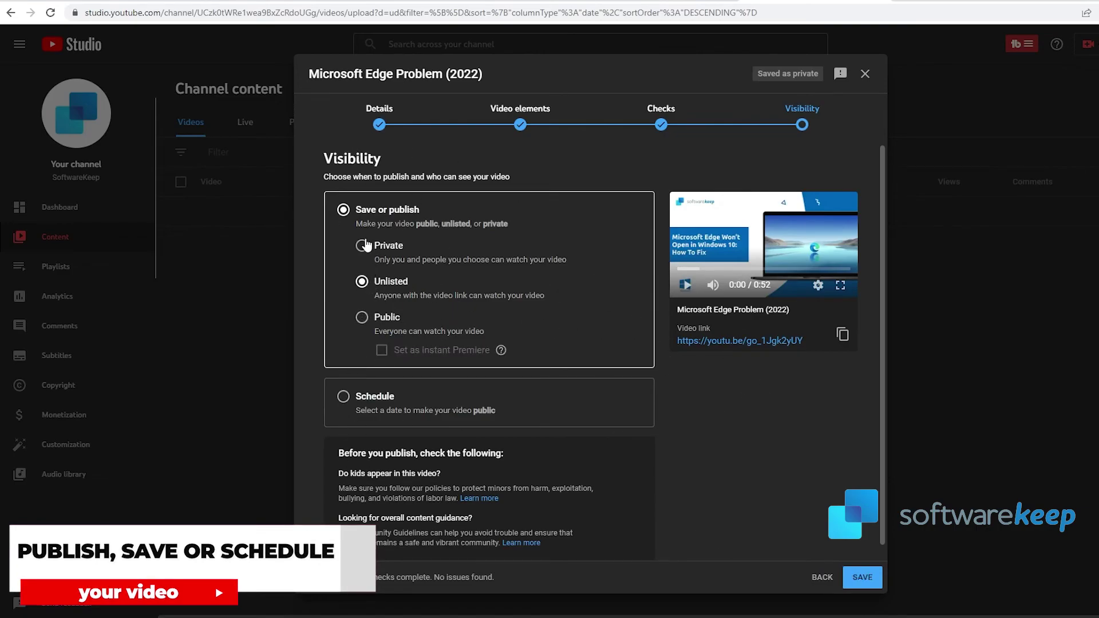